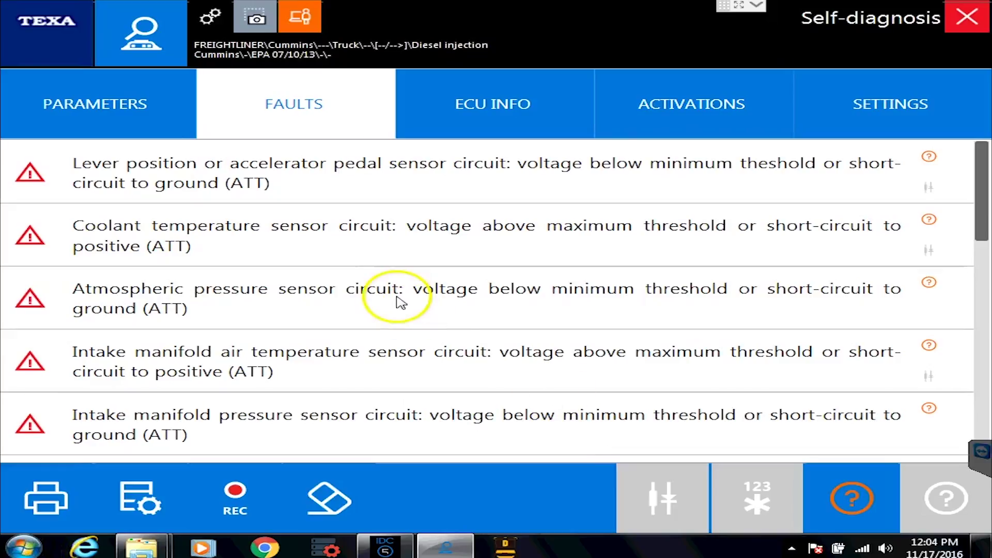
# Examine the engine model in the ECU information and return to the fault list.
pyautogui.click(487, 110)
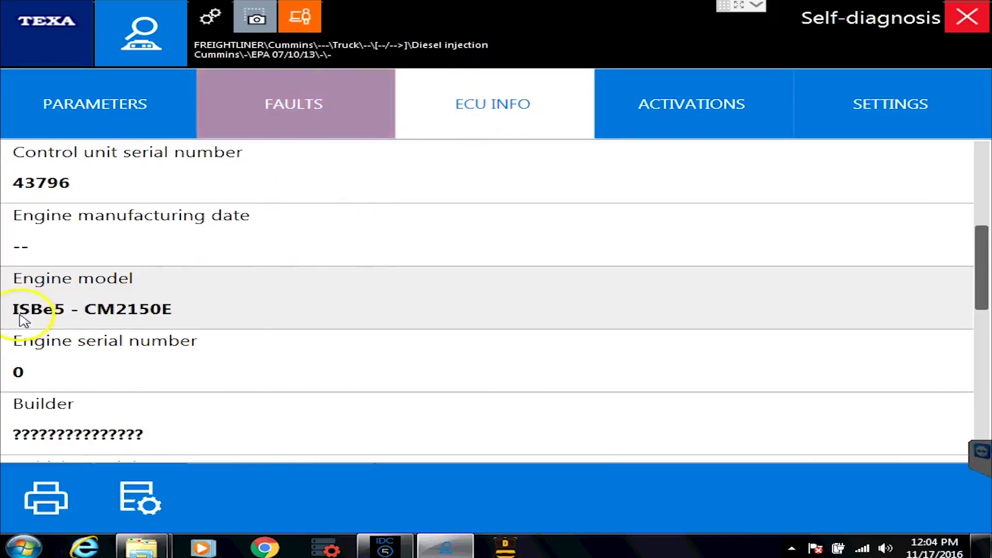
pyautogui.click(287, 109)
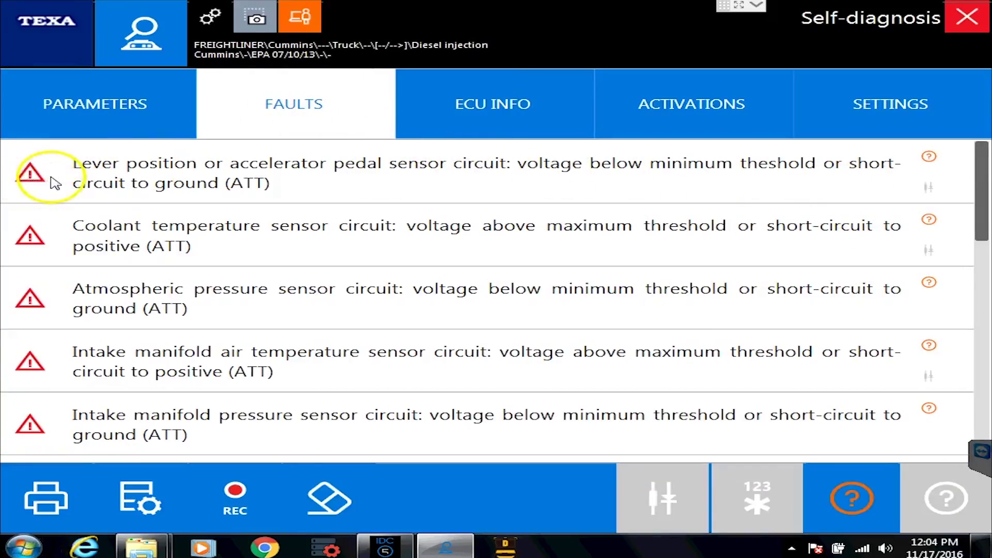
# Review the fault list, highlighting the accelerator pedal sensor, ignition voltage drop and DEF dosing module faults in turn.
pyautogui.click(237, 184)
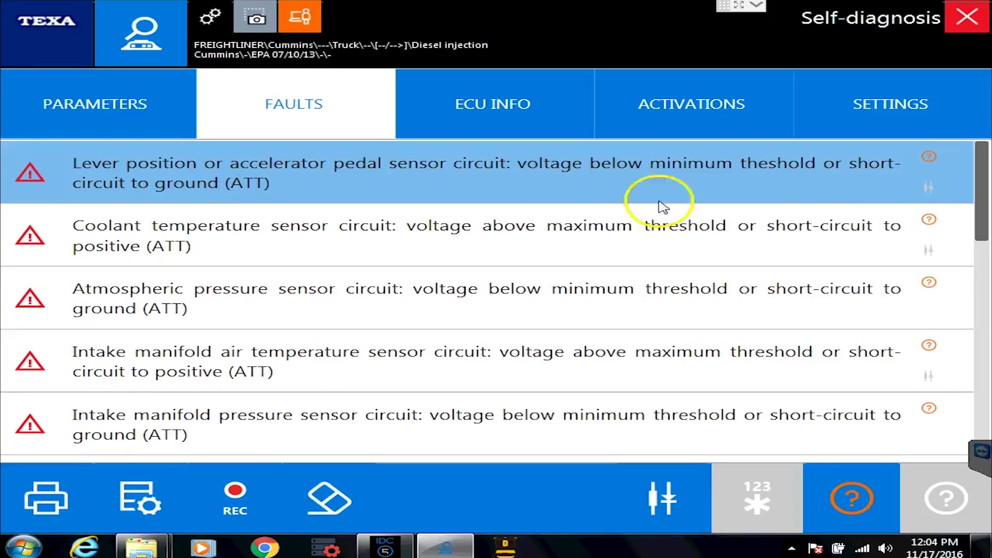
pyautogui.click(982, 308)
pyautogui.scroll(-5, 982, 310)
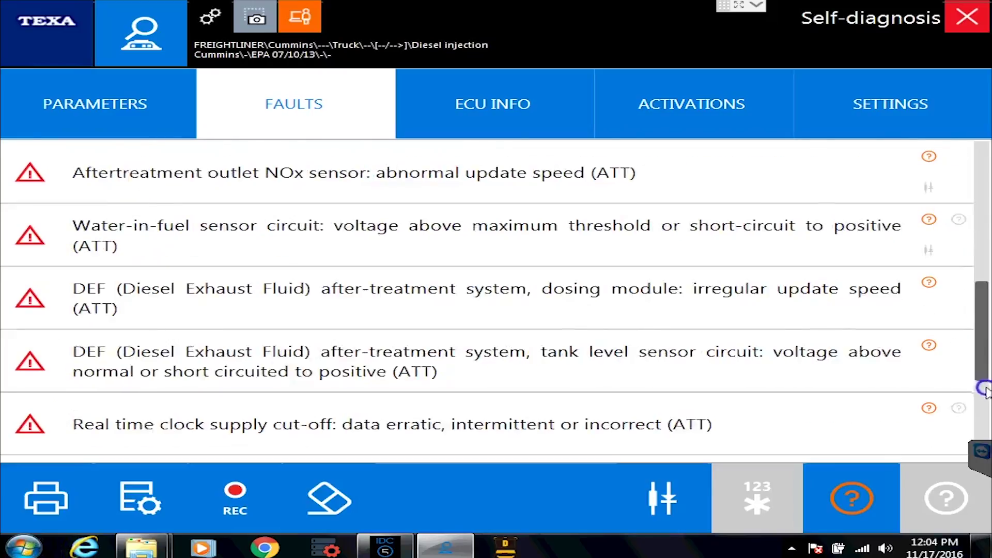
pyautogui.click(26, 364)
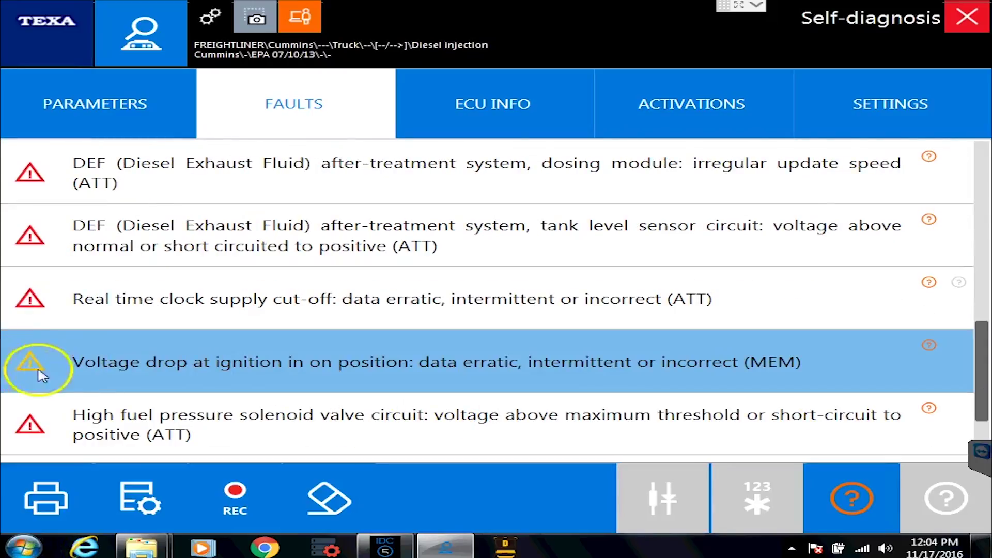
pyautogui.click(978, 371)
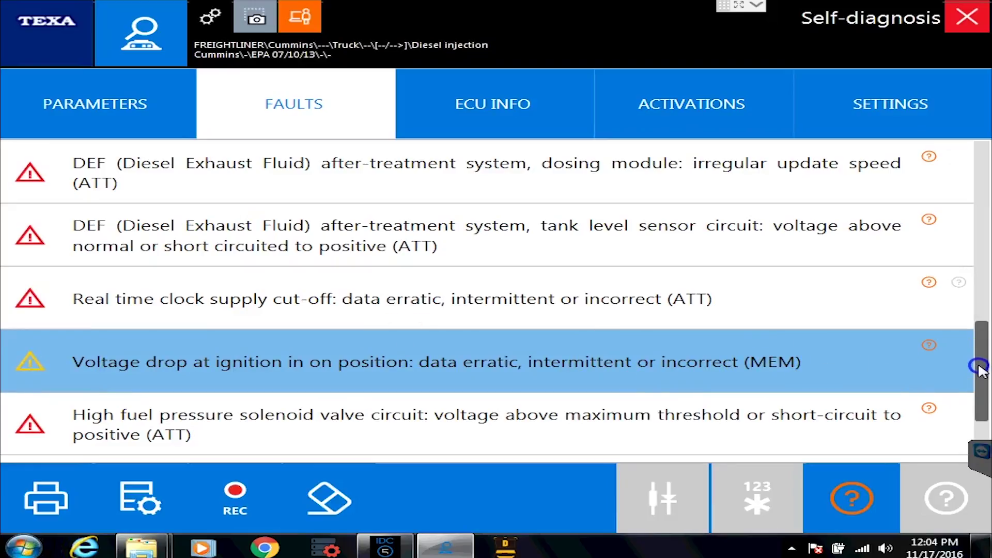
pyautogui.moveTo(982, 371); pyautogui.dragTo(981, 345)
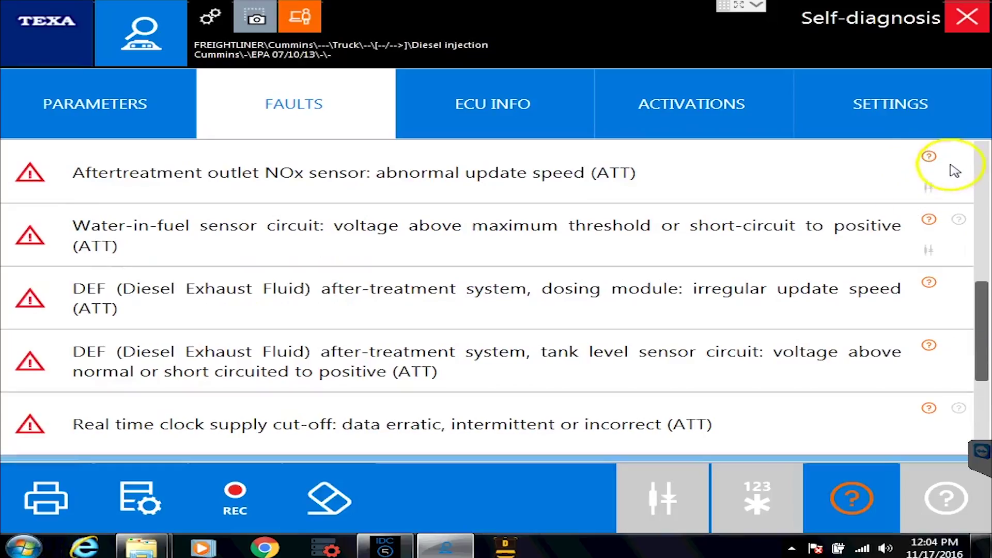
pyautogui.click(937, 283)
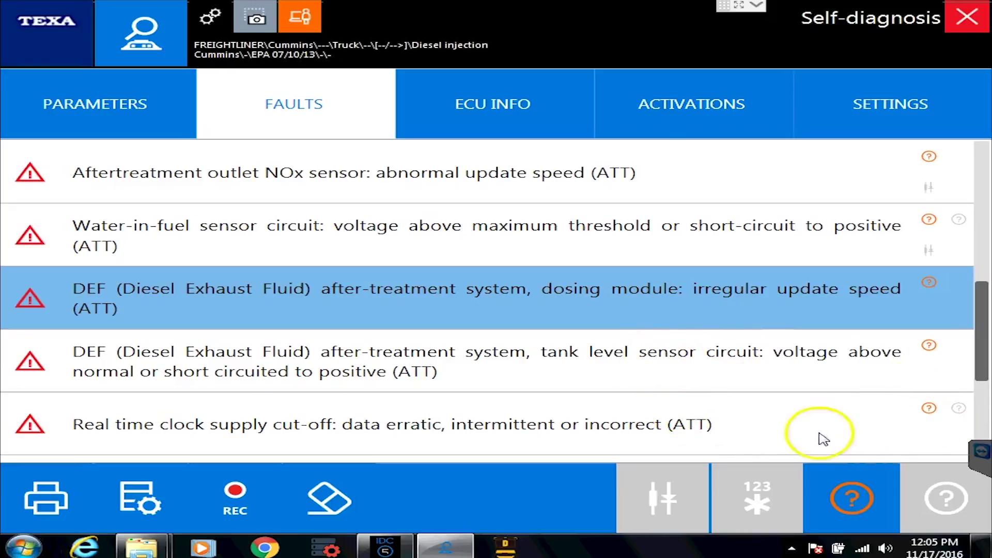
# Read the help description for the water-in-fuel sensor circuit fault, and return to the fault list.
pyautogui.click(595, 228)
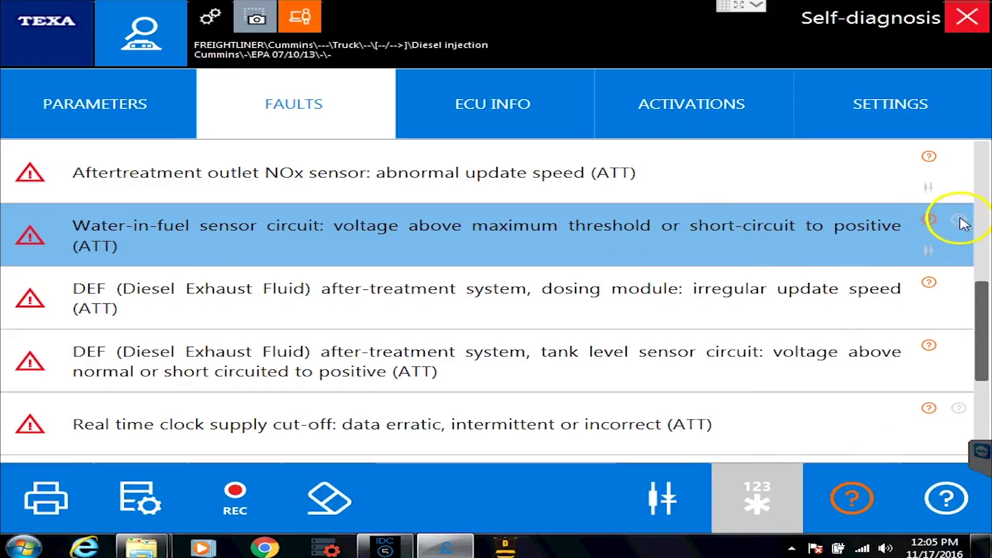
pyautogui.click(949, 505)
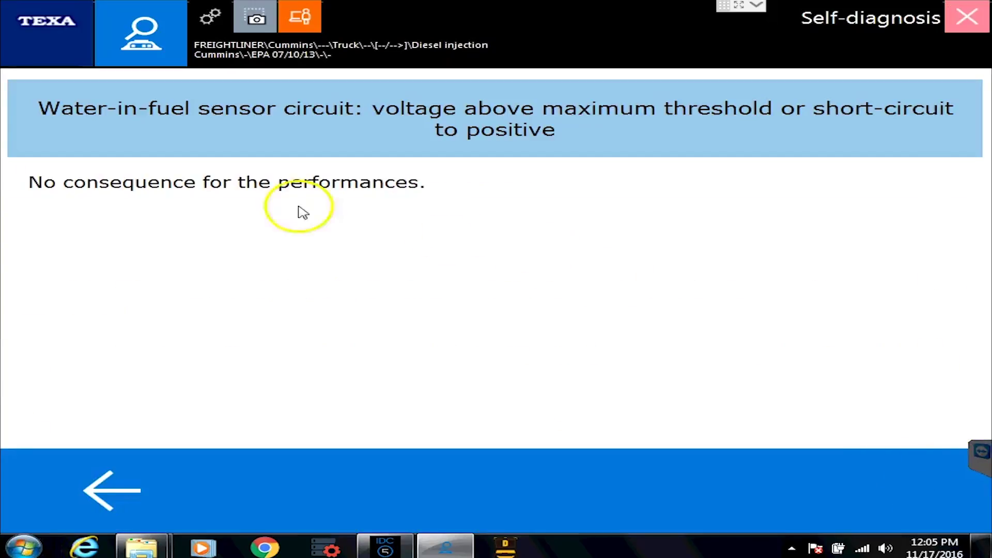
pyautogui.click(114, 500)
# Read the help description for the real time clock supply cut-off fault, and return to the fault list.
pyautogui.click(745, 426)
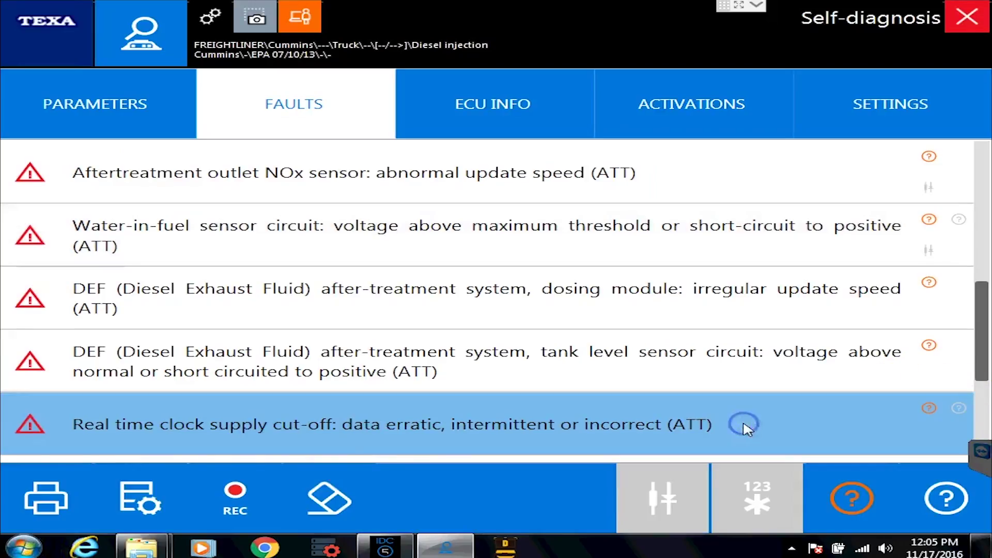
pyautogui.click(950, 500)
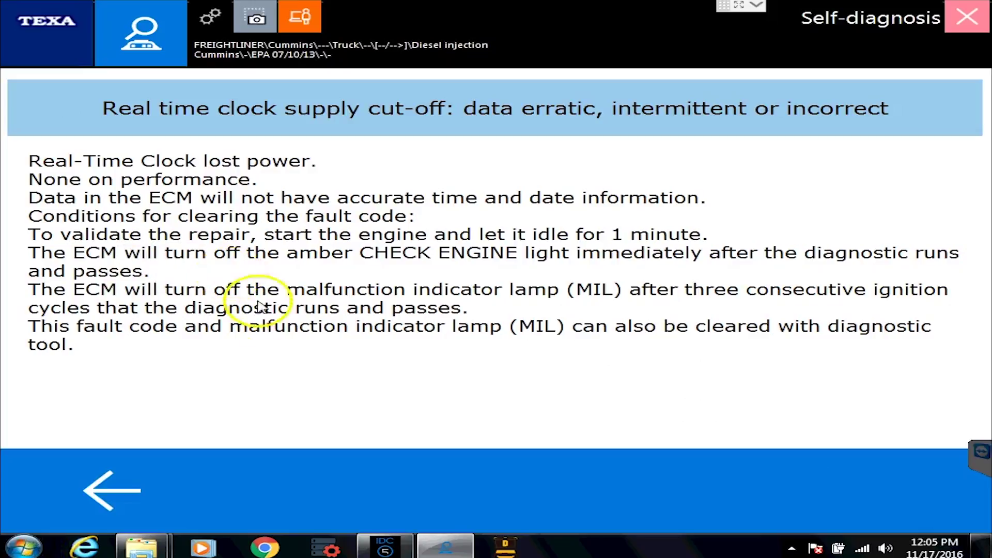
pyautogui.click(107, 497)
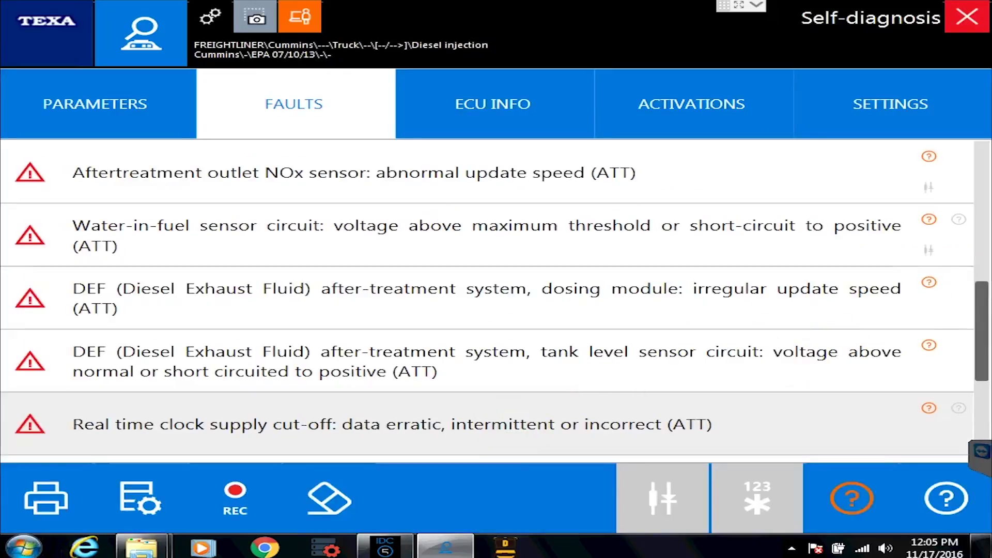
# View the error code details of the lever or accelerator pedal sensor circuit fault and confirm the message.
pyautogui.click(986, 203)
pyautogui.click(984, 155)
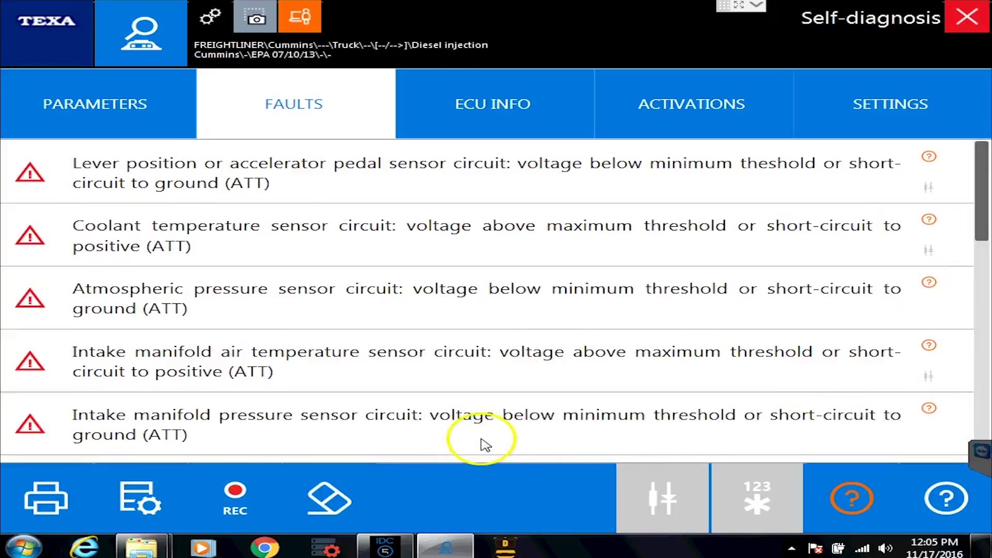
pyautogui.click(307, 189)
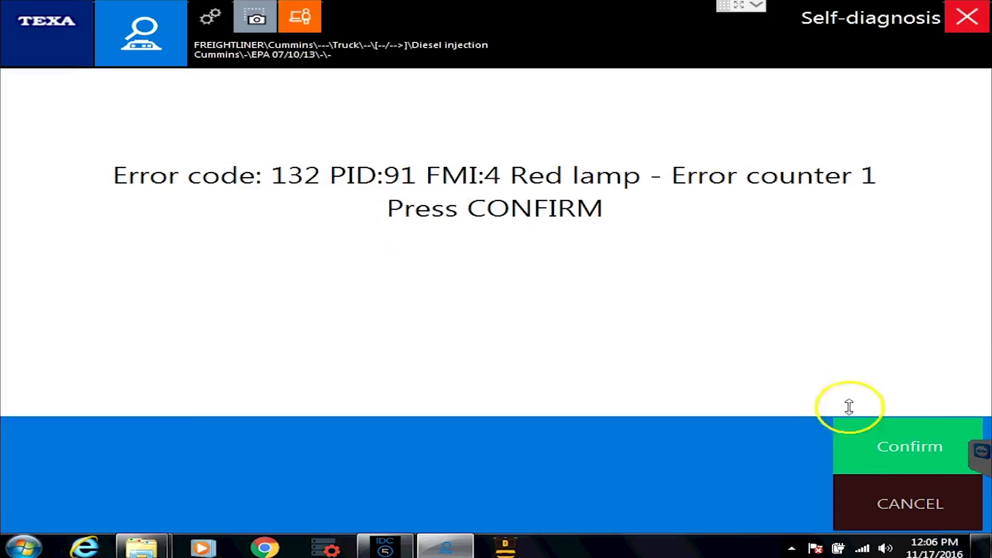
pyautogui.click(894, 451)
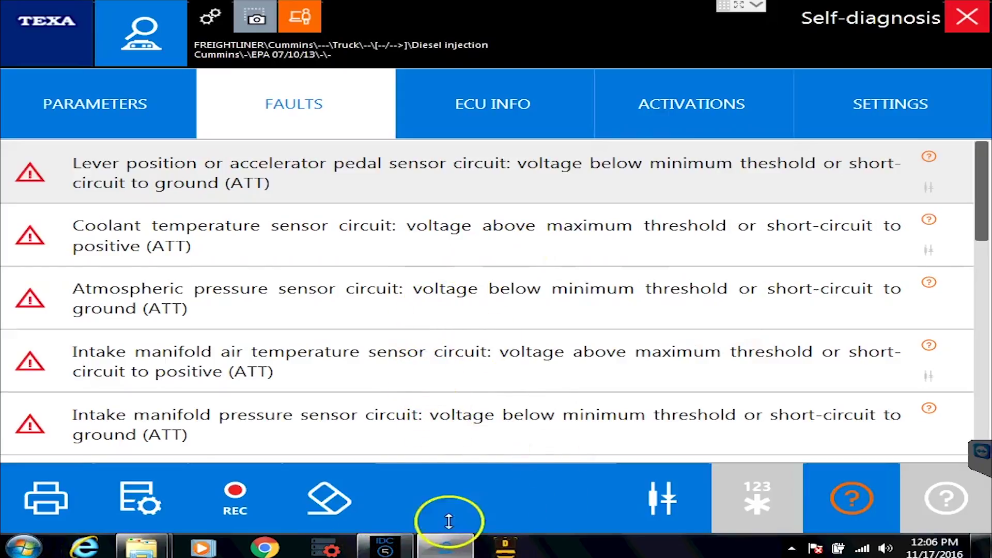
# Switch to Diagnostic Trouble Code Solutions and load the Cummins fault codes for the All Engines (2010-12) ECM.
pyautogui.click(324, 550)
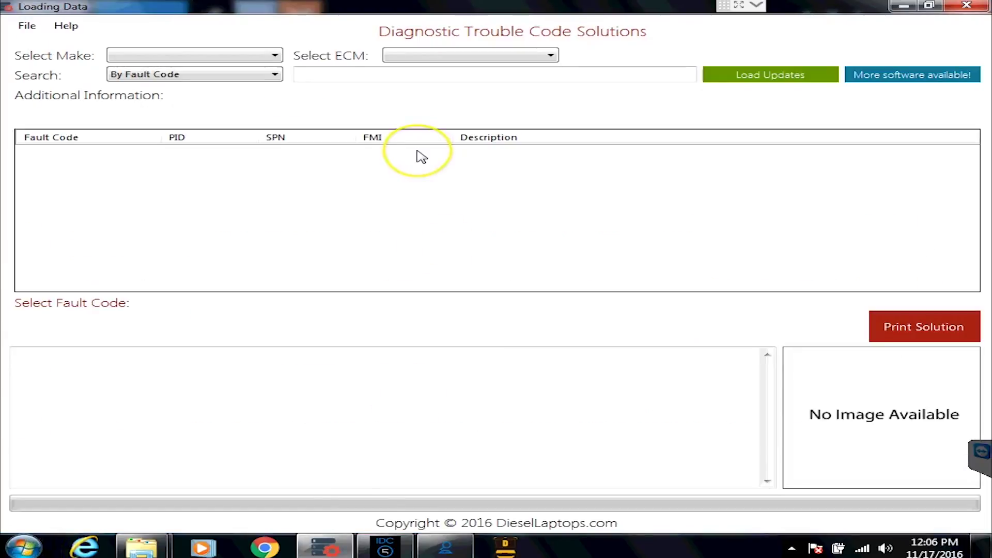
pyautogui.click(246, 61)
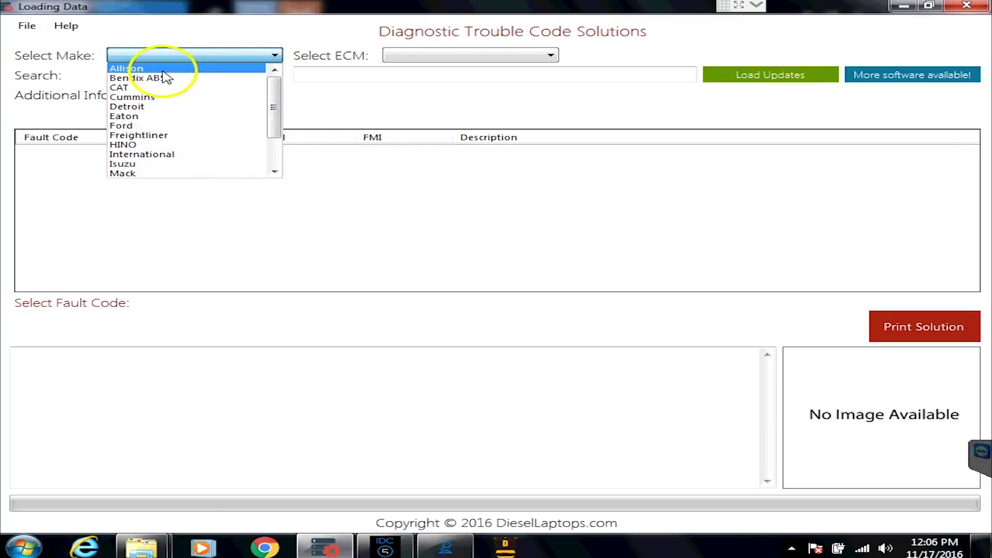
pyautogui.click(142, 98)
pyautogui.click(407, 58)
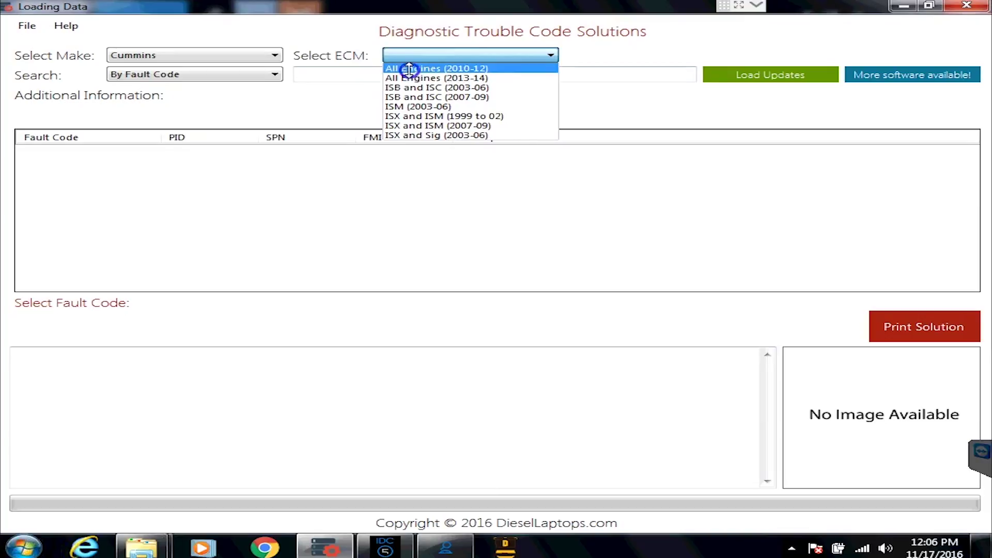
pyautogui.click(409, 68)
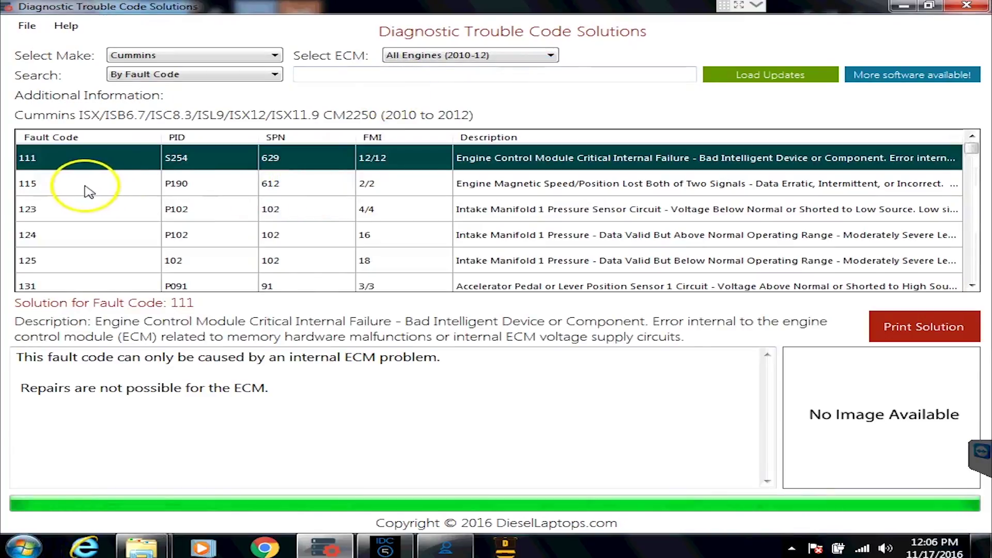
# Select fault code 132 and read its possible causes and repairs.
pyautogui.click(970, 260)
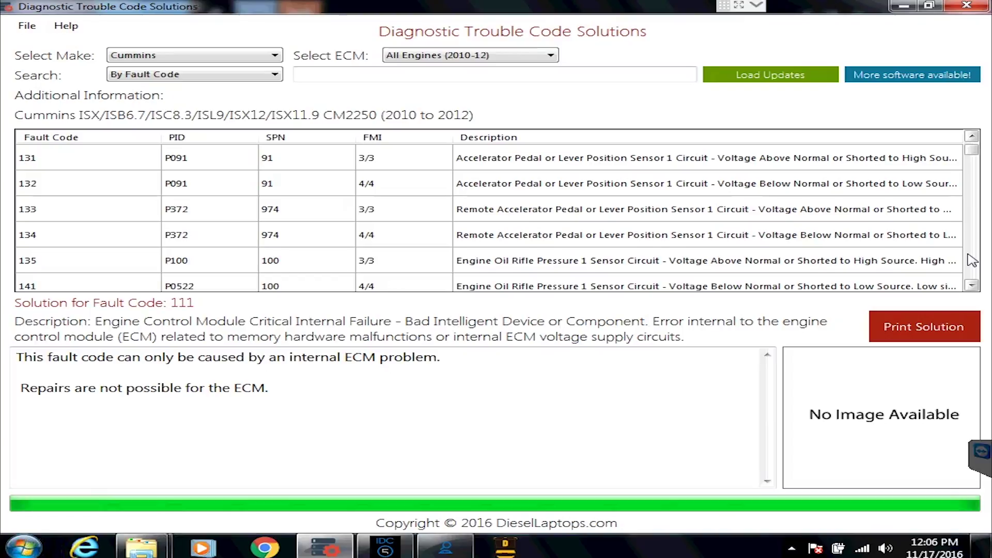
pyautogui.click(239, 184)
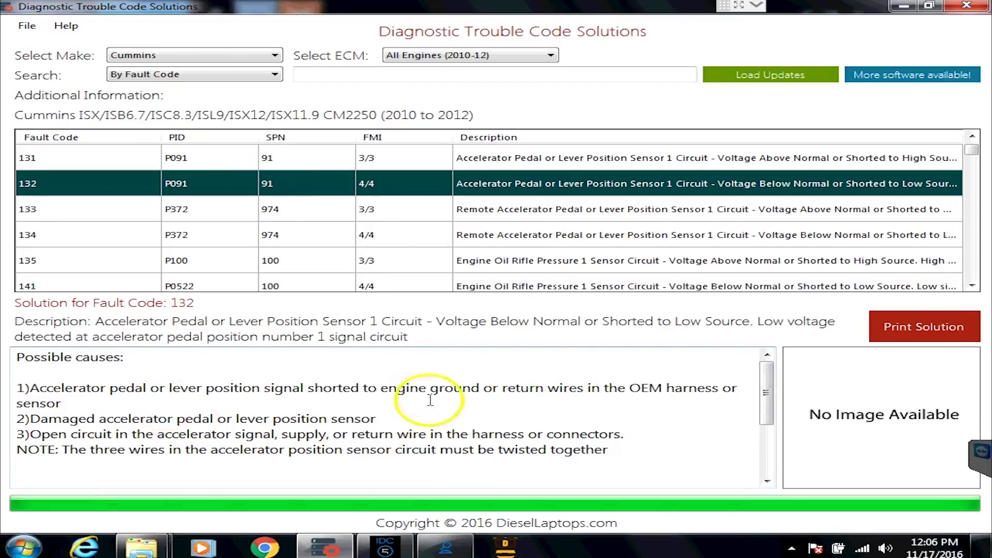
pyautogui.click(274, 388)
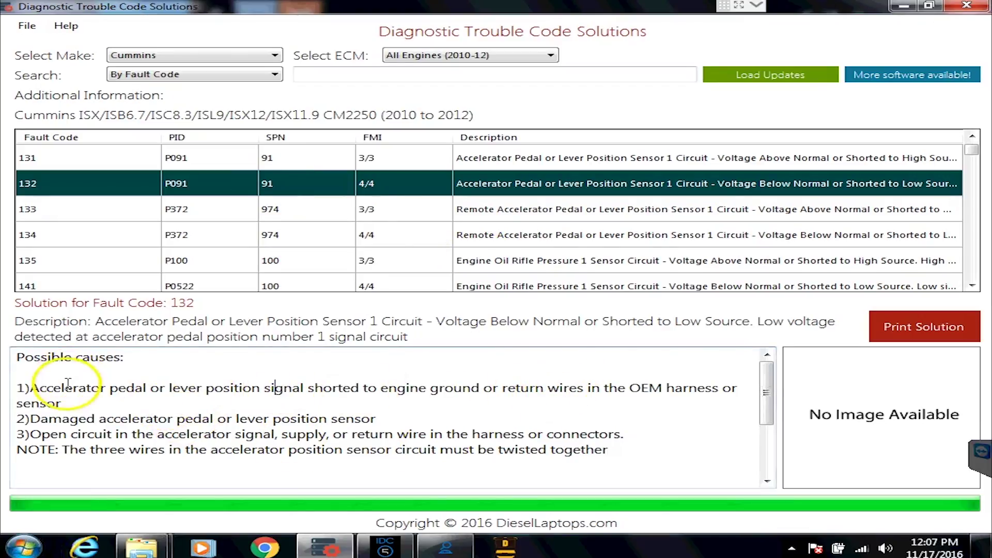
pyautogui.scroll(-2, 68, 382)
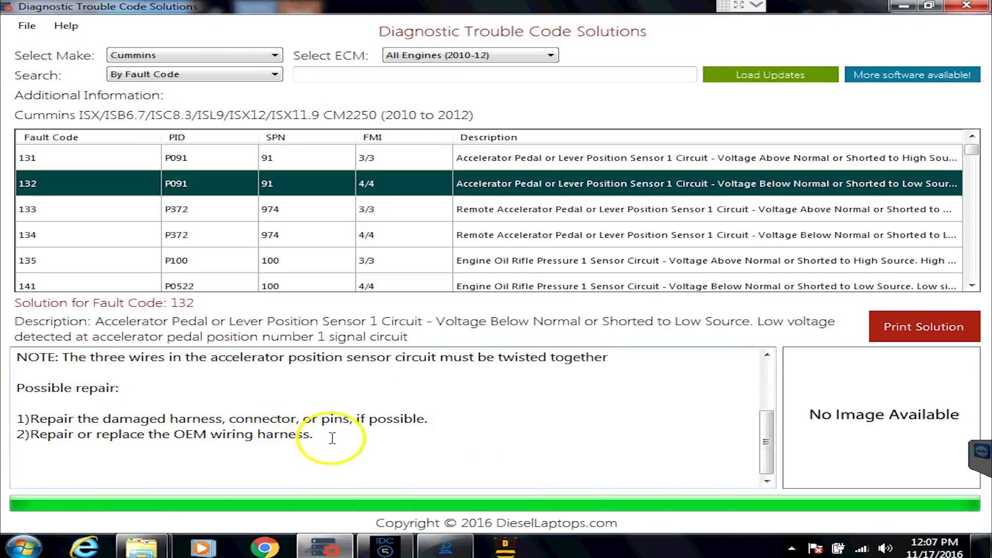
pyautogui.scroll(1, 333, 438)
pyautogui.scroll(1, 333, 439)
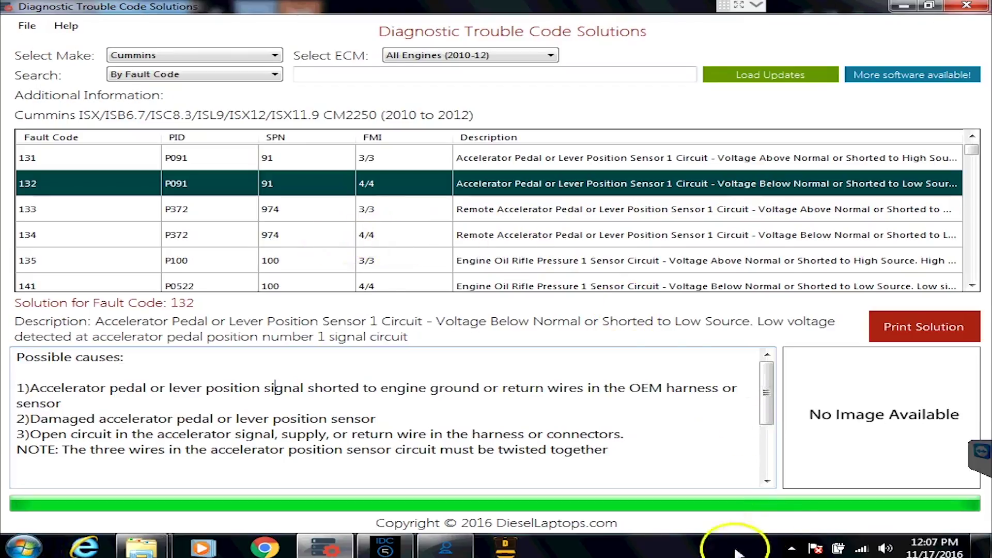
pyautogui.click(517, 551)
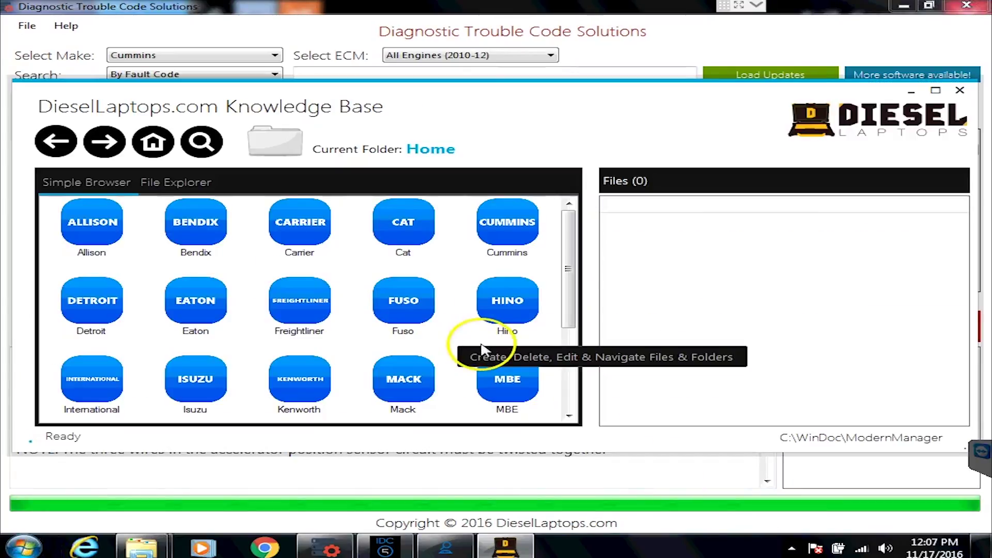
pyautogui.click(523, 226)
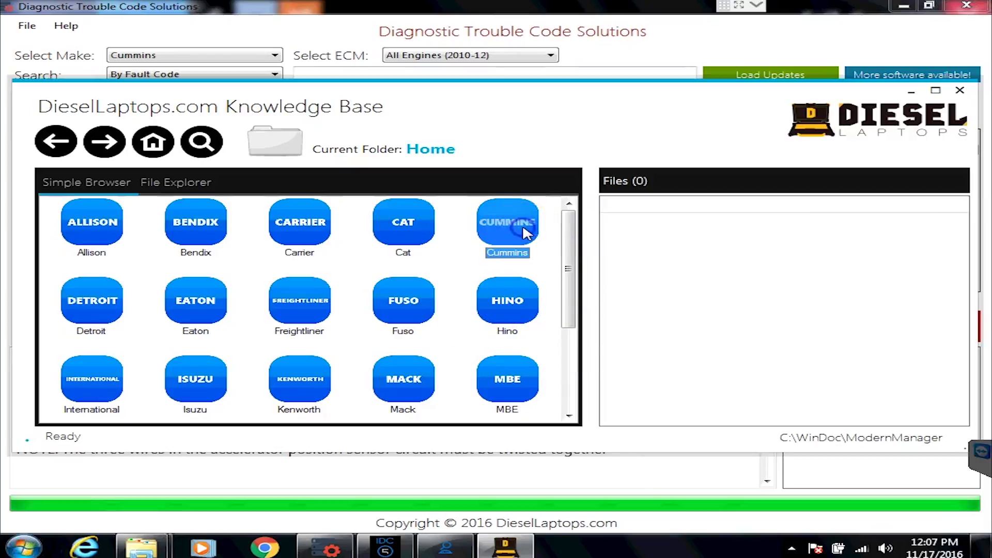
pyautogui.click(523, 226)
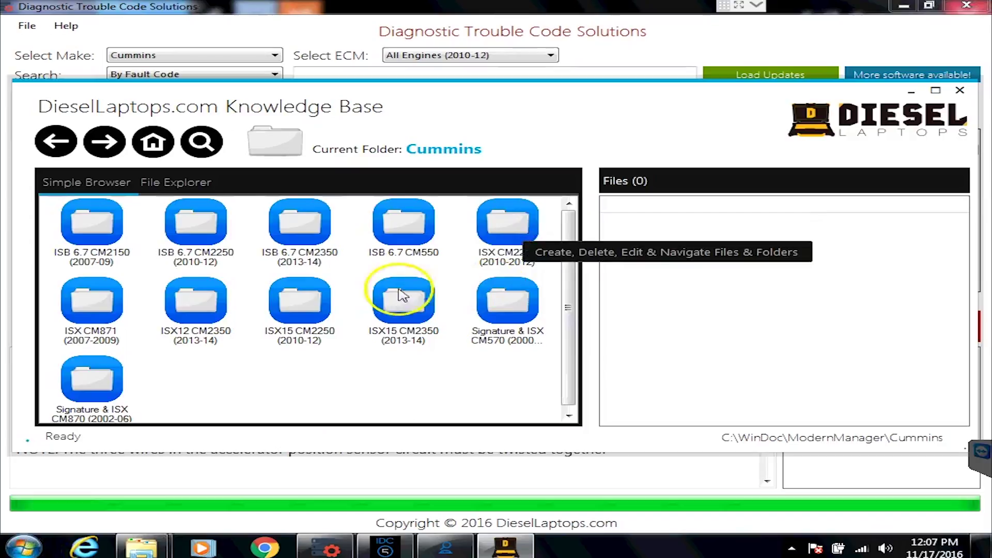
pyautogui.click(195, 223)
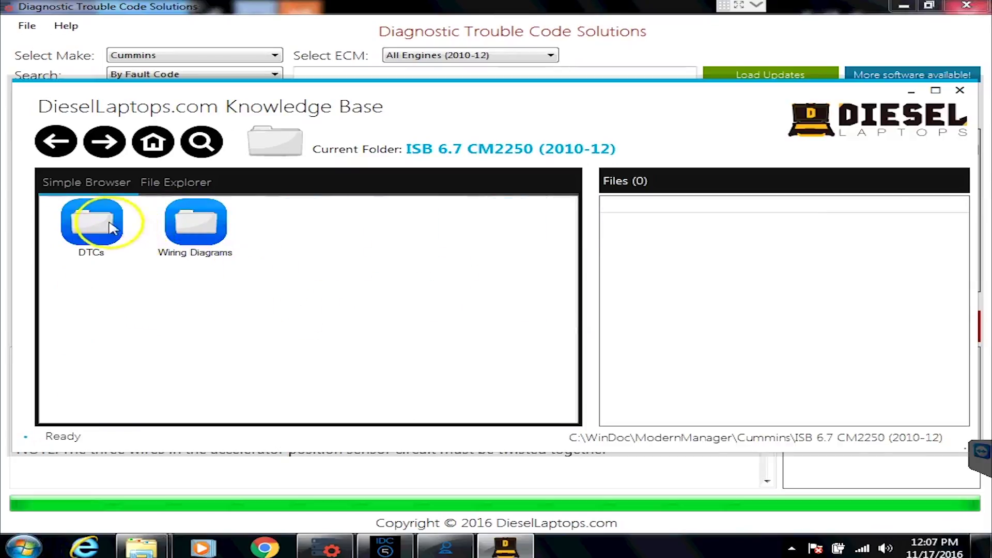
pyautogui.click(102, 226)
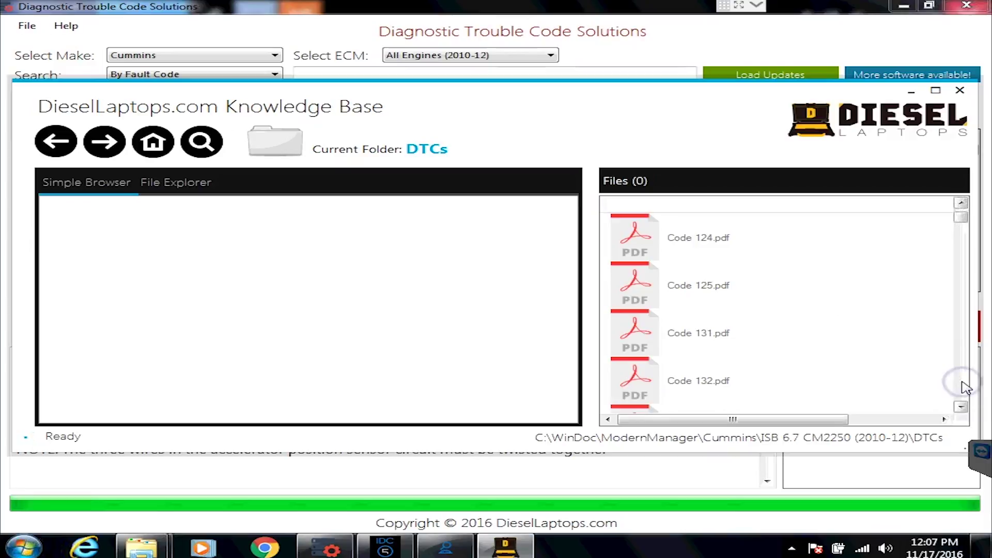
# Open Code 132.pdf and read from the fault overview through to Guided Step 2 on the accelerator pedal position sensor circuit.
pyautogui.click(646, 383)
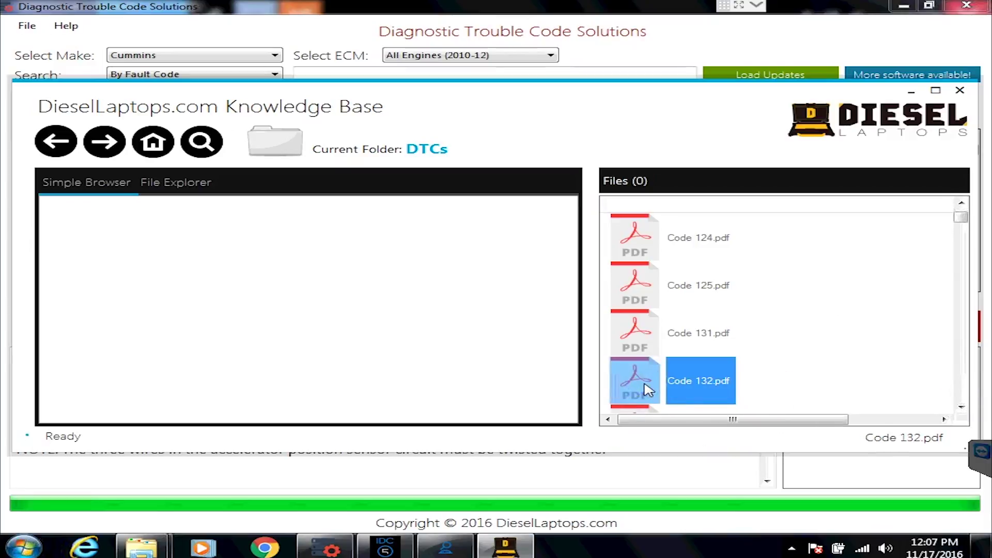
pyautogui.doubleClick(699, 381)
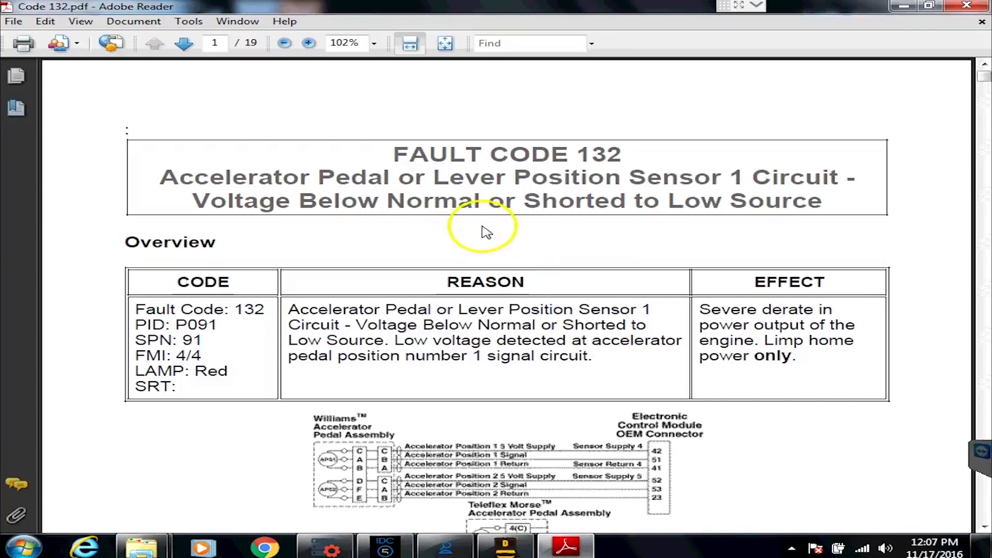
pyautogui.scroll(-3, 392, 244)
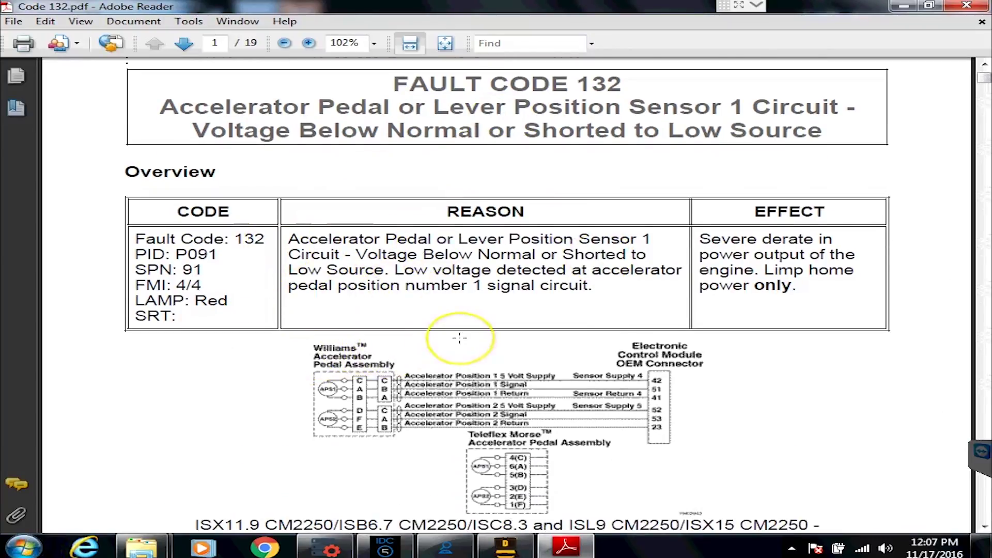
pyautogui.scroll(-10, 440, 341)
pyautogui.scroll(-20, 294, 347)
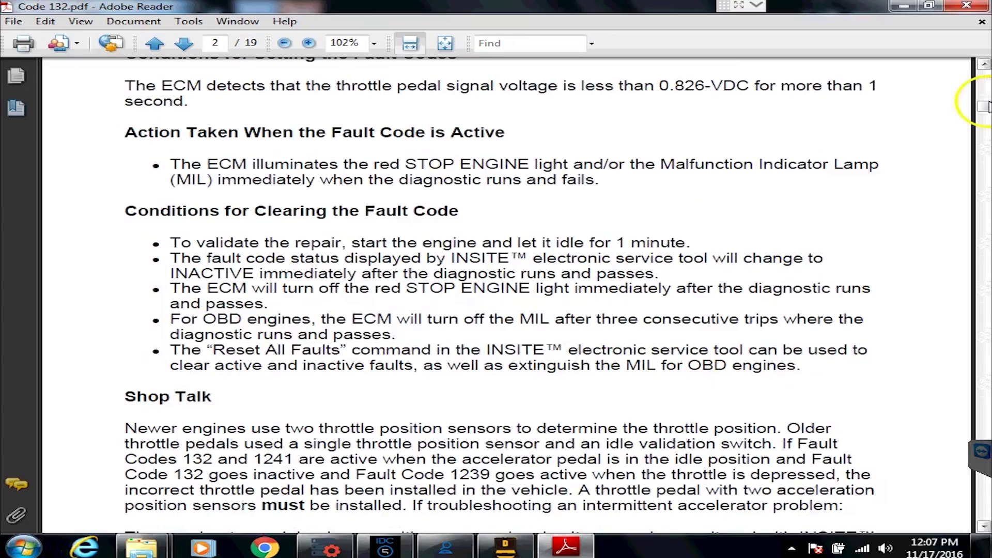
pyautogui.moveTo(982, 134); pyautogui.dragTo(986, 248)
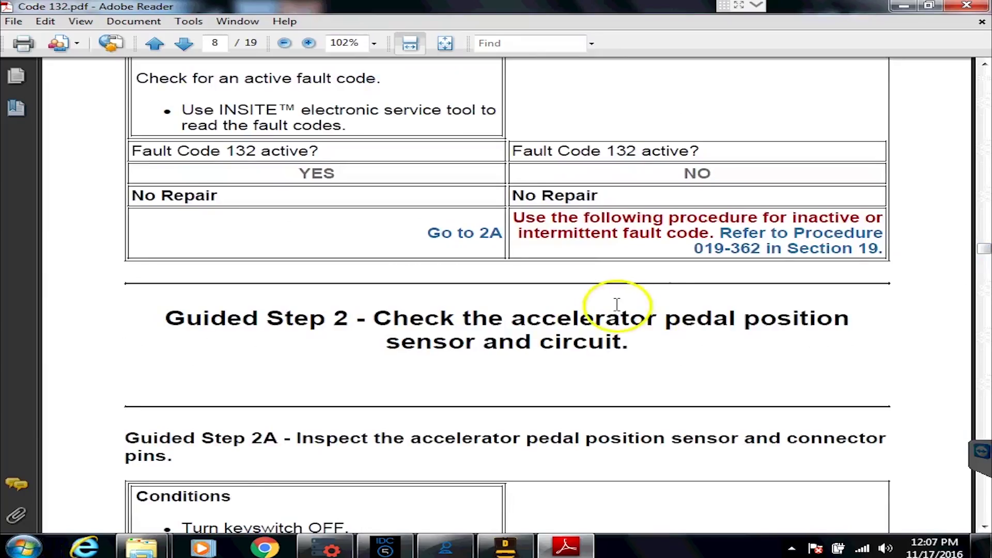
# Read Guided Steps 2A and 2B on the pedal sensor connector pins and supply voltage in Code 132.pdf, and close the document.
pyautogui.scroll(-1, 321, 326)
pyautogui.scroll(-3, 258, 346)
pyautogui.scroll(-8, 284, 336)
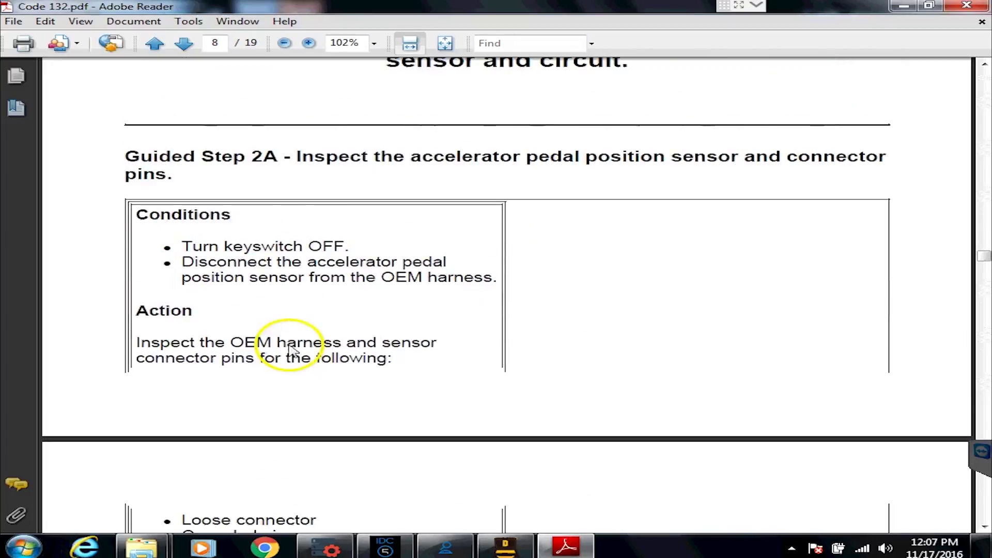
pyautogui.scroll(-2, 316, 435)
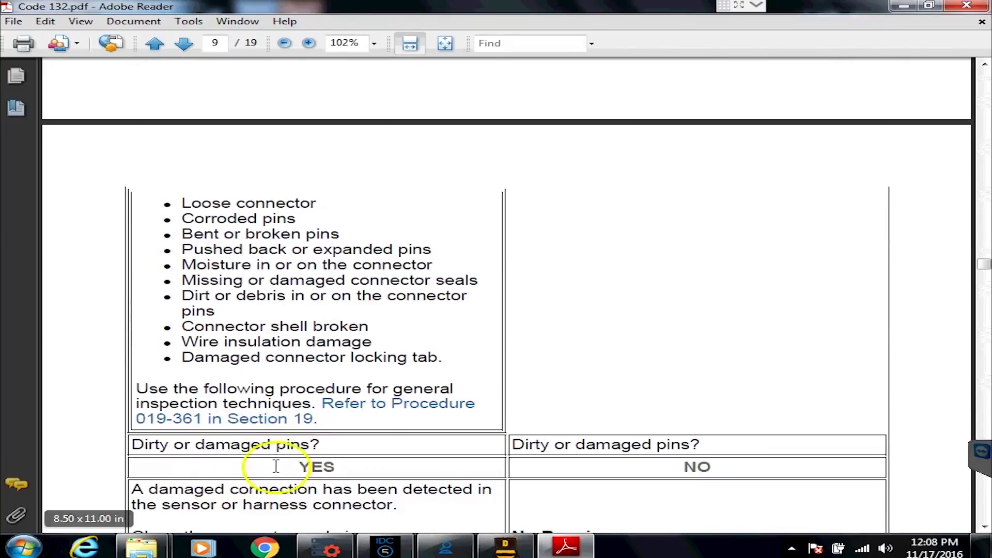
pyautogui.scroll(-3, 532, 416)
pyautogui.scroll(-3, 506, 419)
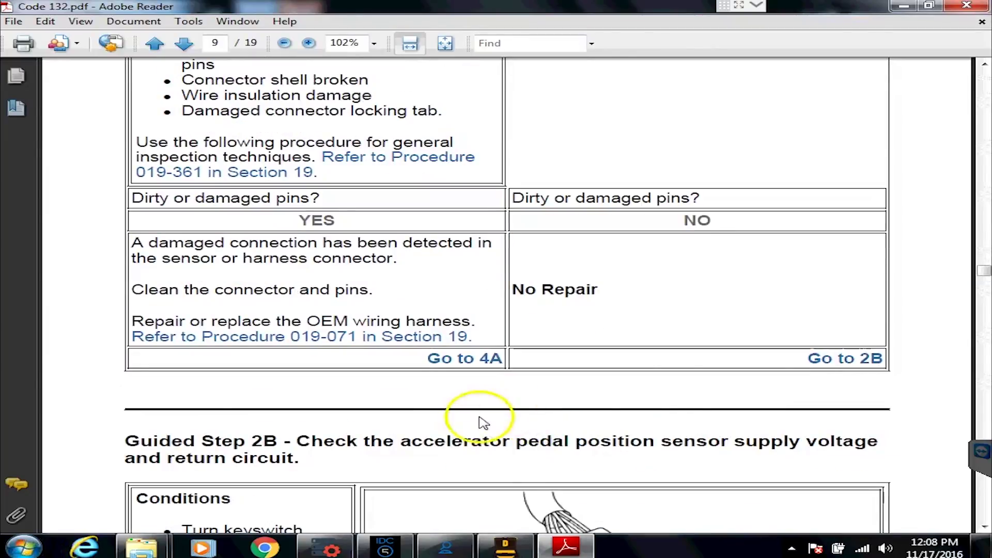
pyautogui.scroll(-5, 532, 405)
pyautogui.scroll(-3, 531, 405)
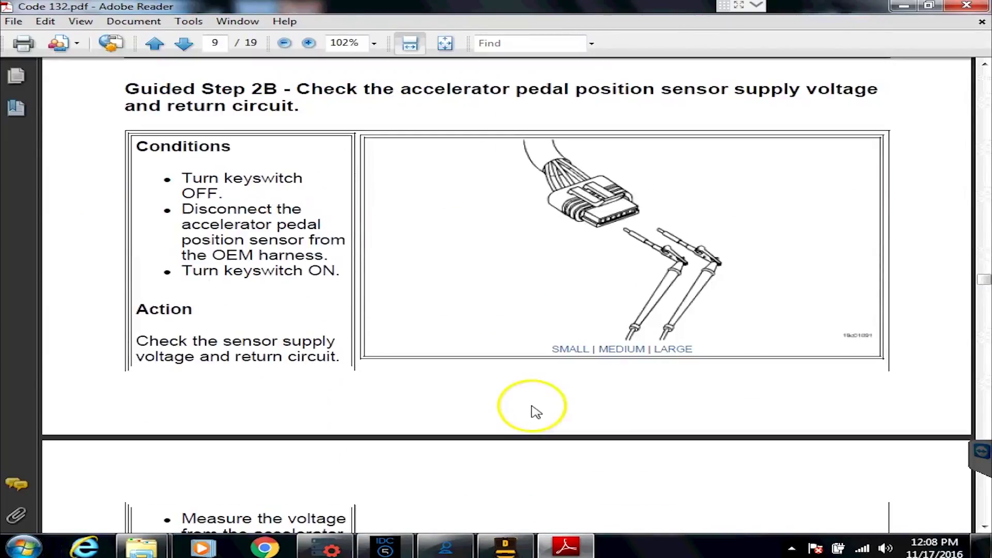
pyautogui.scroll(-2, 536, 412)
pyautogui.click(541, 393)
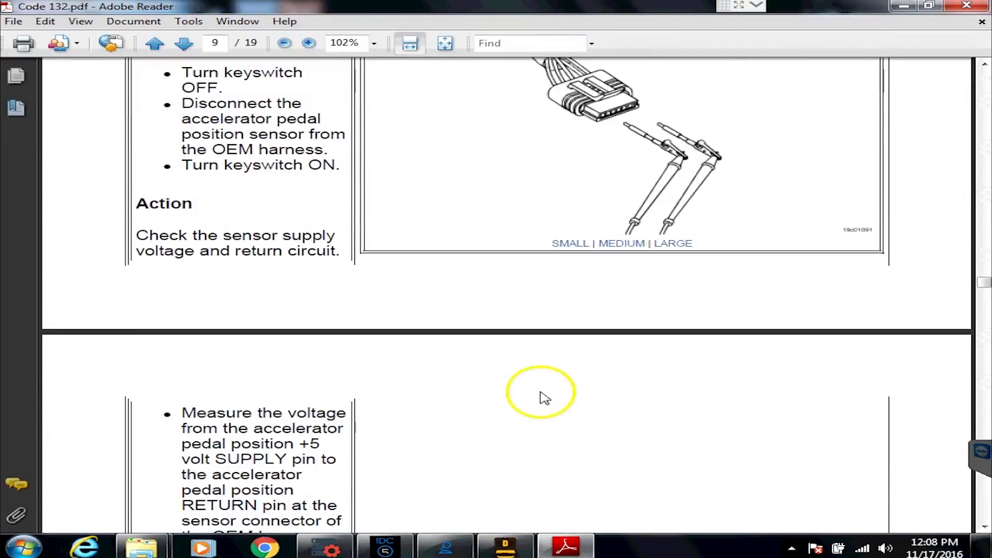
pyautogui.click(967, 7)
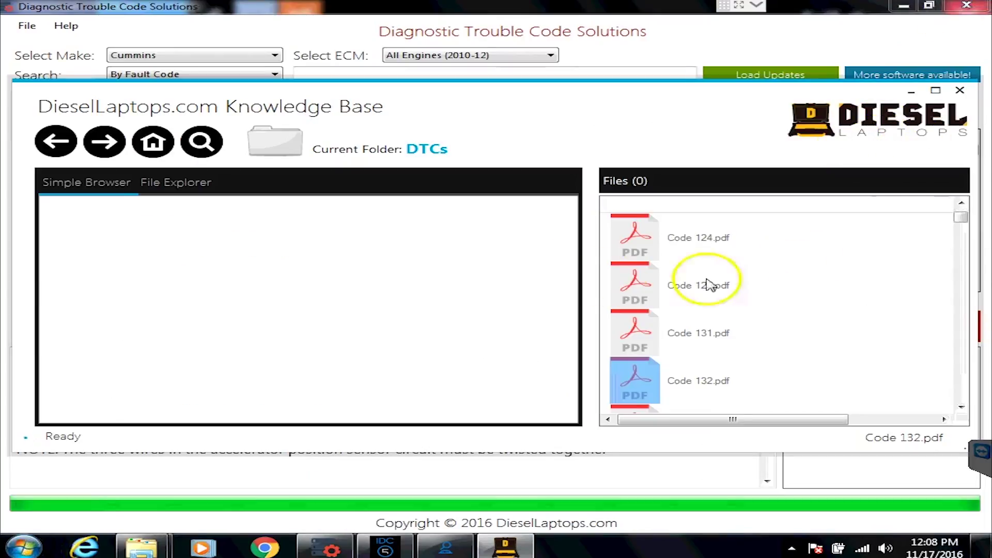
# Open Cummins ISB6.7 - CM2250.PDF from the ISB 6.7 CM2250 Wiring Diagrams folder, look through its first diagrams, and close it.
pyautogui.click(57, 142)
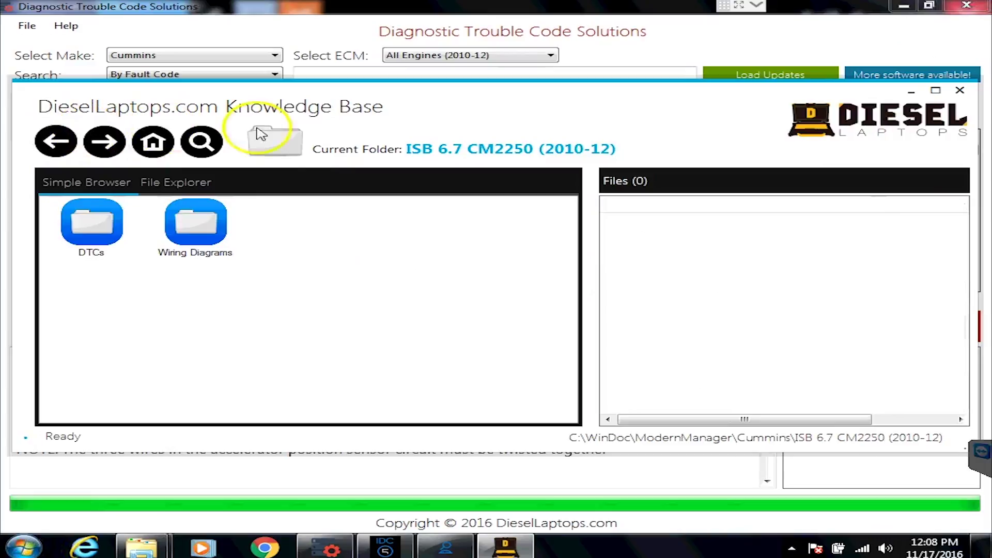
pyautogui.doubleClick(200, 238)
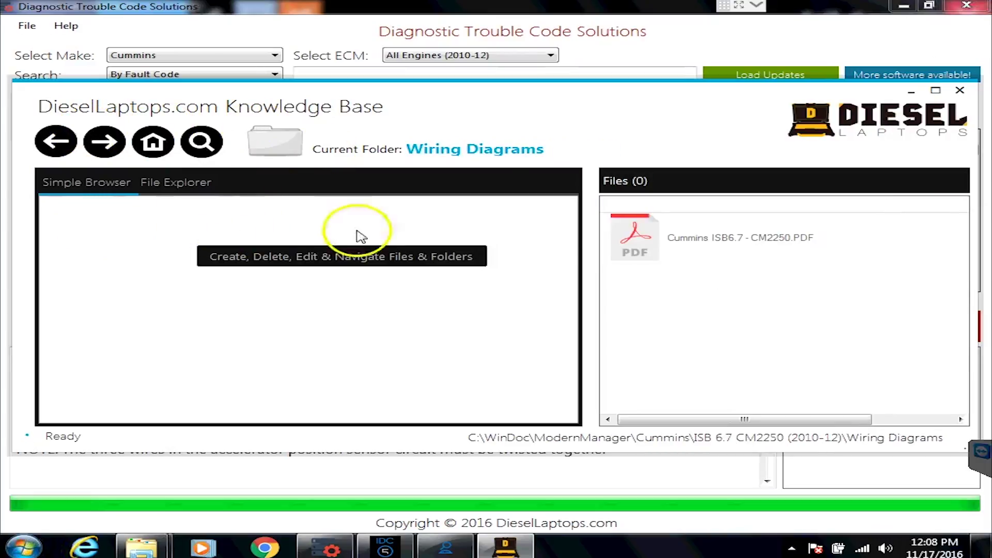
pyautogui.click(681, 241)
pyautogui.doubleClick(636, 258)
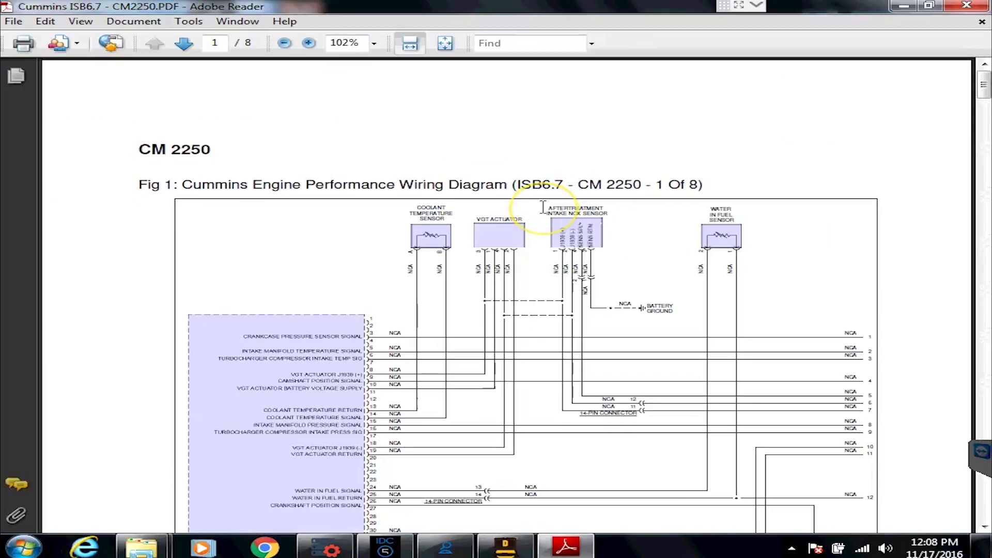
pyautogui.scroll(-10, 543, 209)
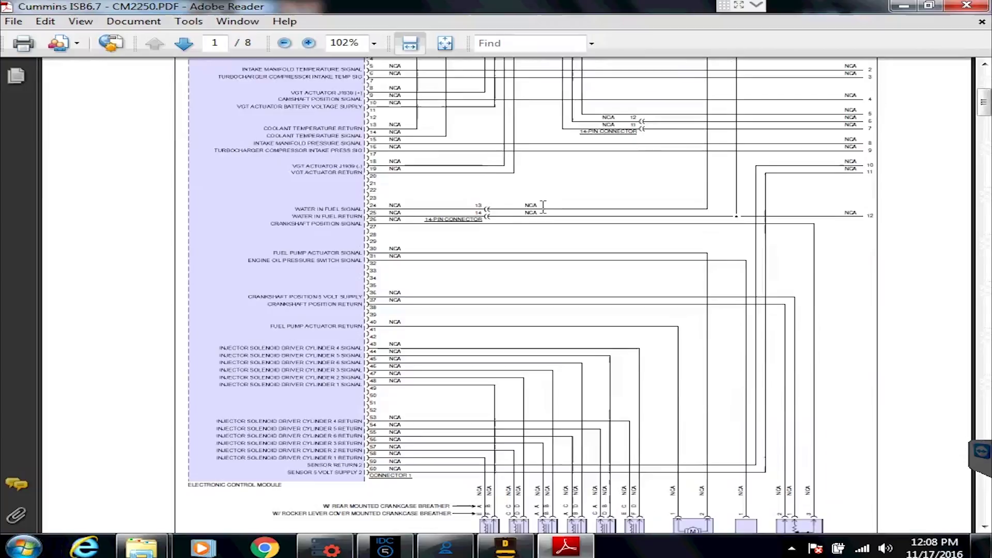
pyautogui.scroll(-7, 548, 214)
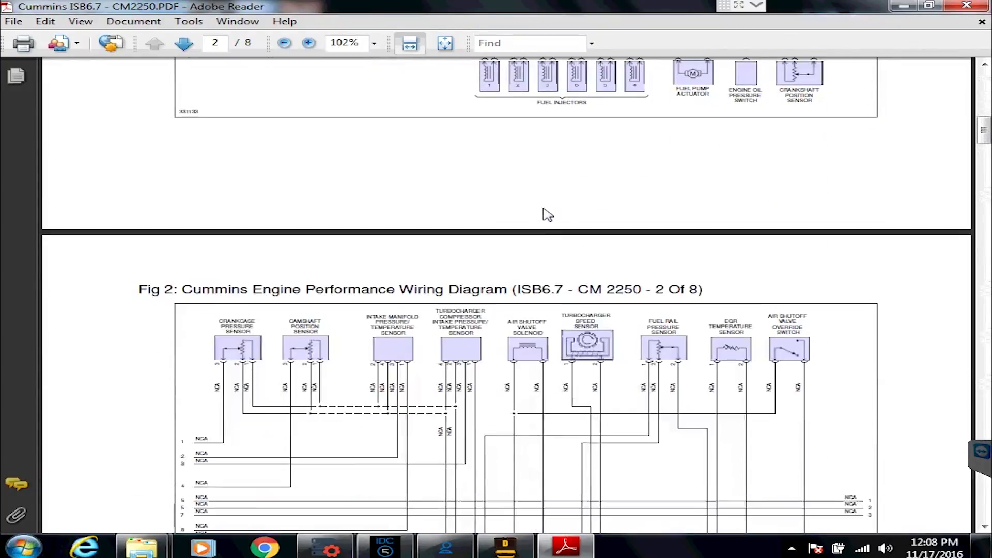
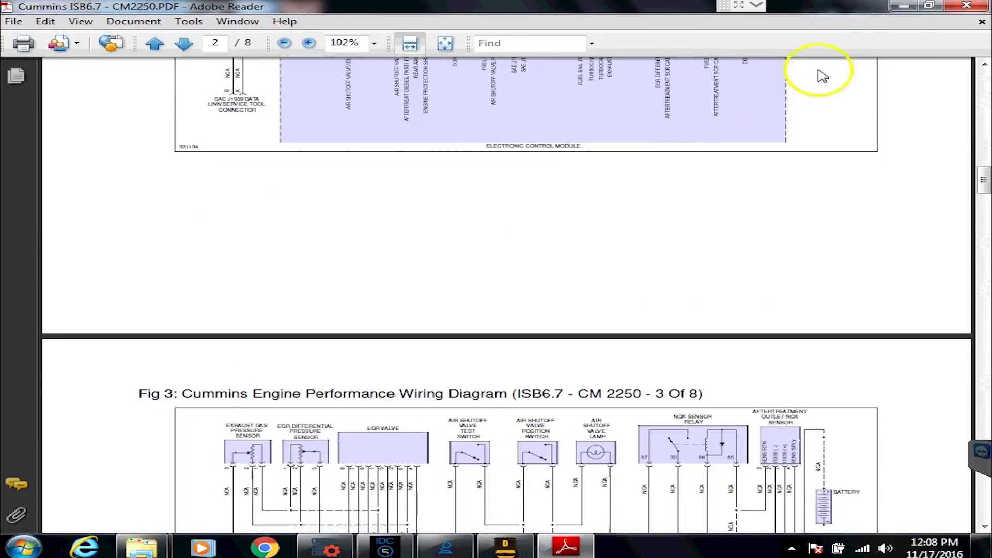
pyautogui.click(969, 7)
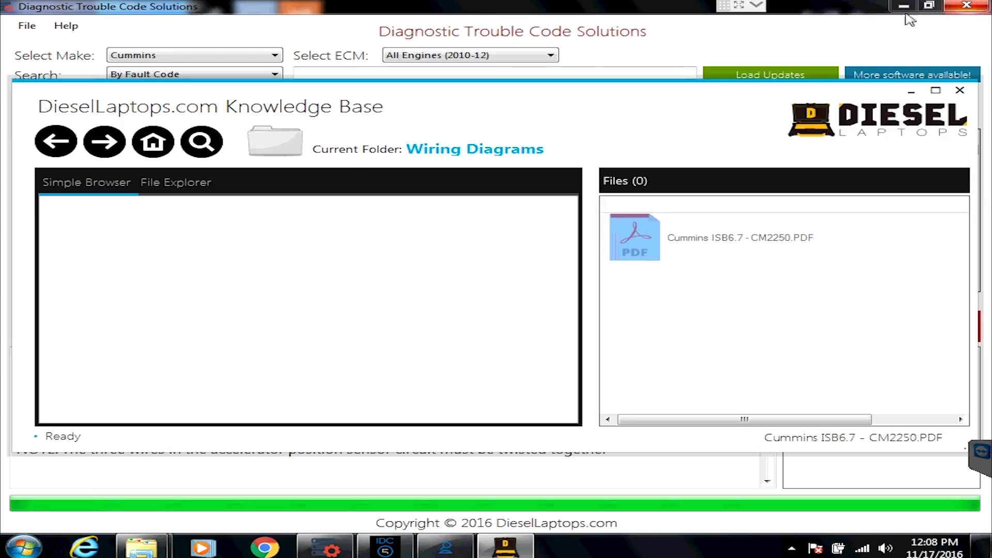
# Switch to TEXA and open the accelerator pedal sensor fault's wiring diagram for the ISX15 CM2250 variant.
pyautogui.click(384, 544)
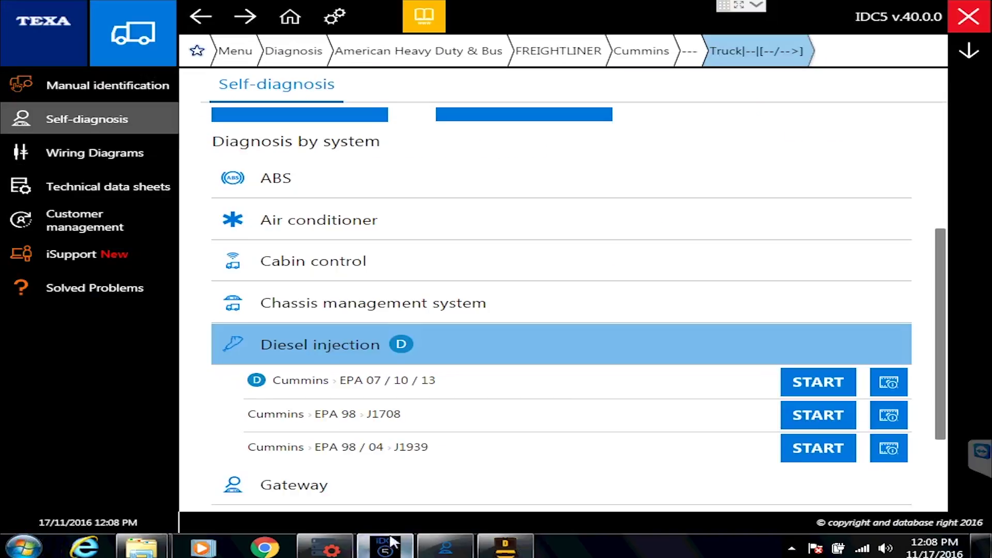
pyautogui.click(455, 550)
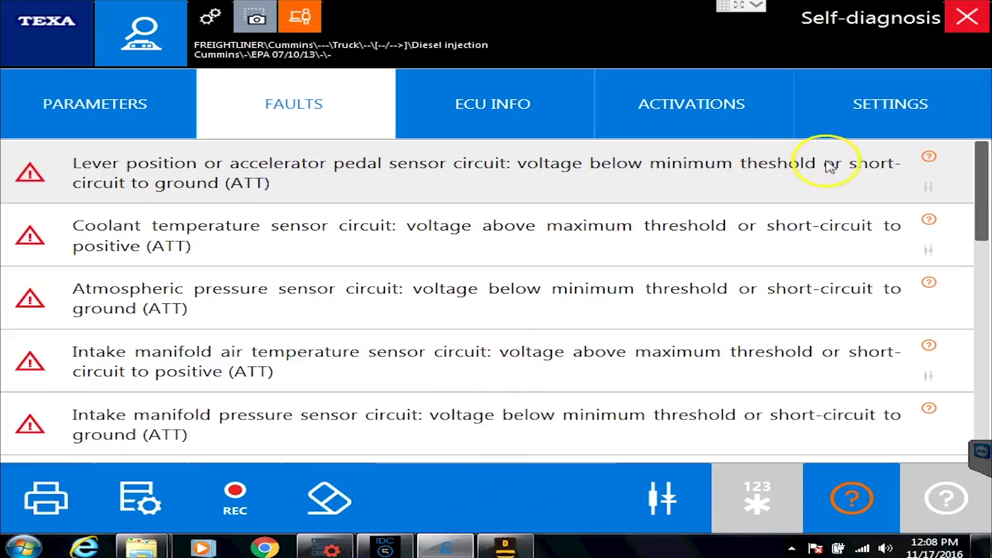
pyautogui.click(925, 181)
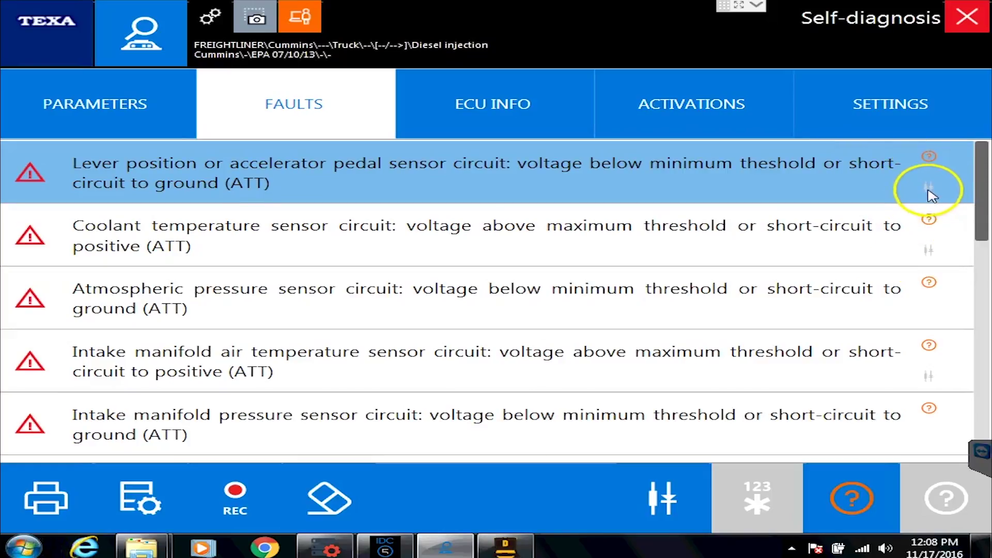
pyautogui.click(664, 511)
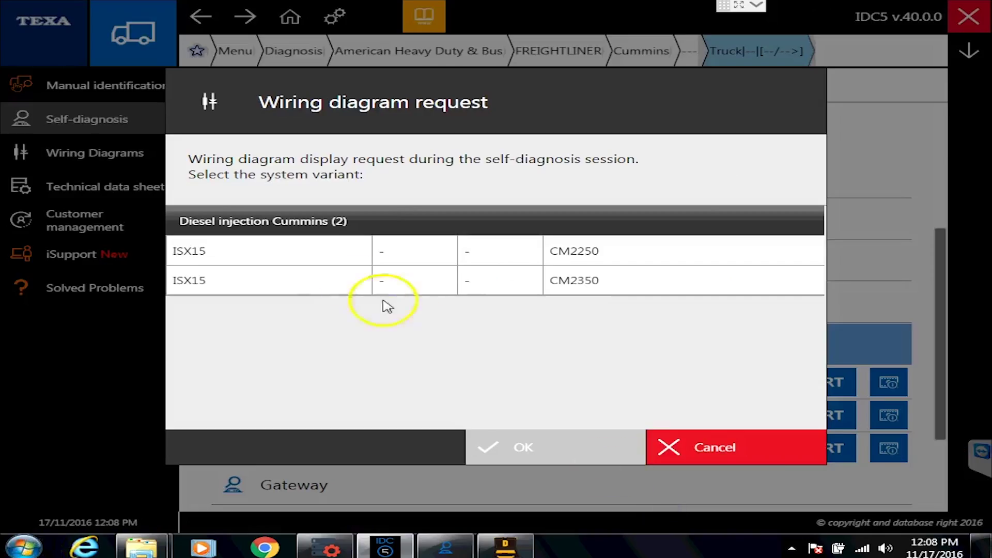
pyautogui.click(275, 259)
pyautogui.click(572, 453)
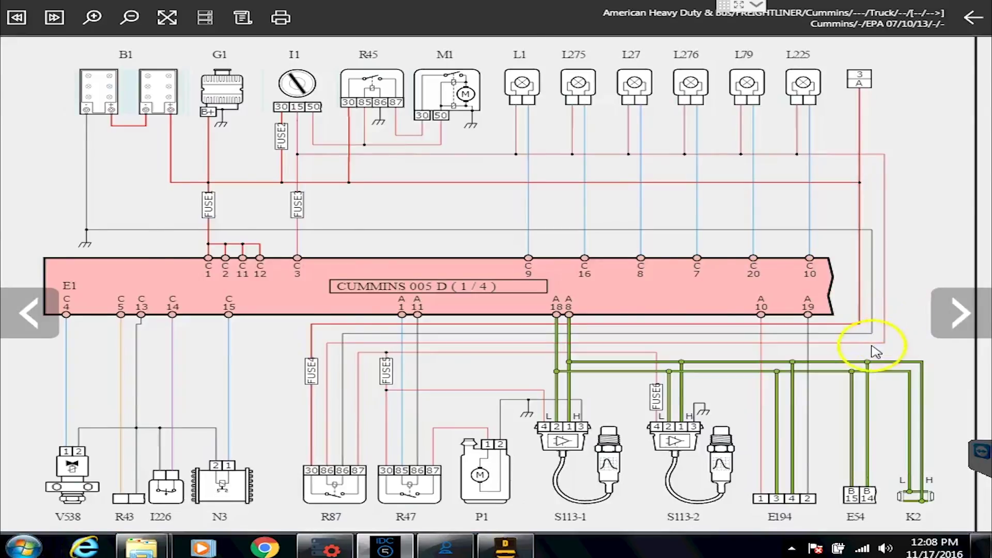
# Examine the highlighted S6 sensor and its wiring on diagram sheet 2/4, and return to the fault list.
pyautogui.press('Right')
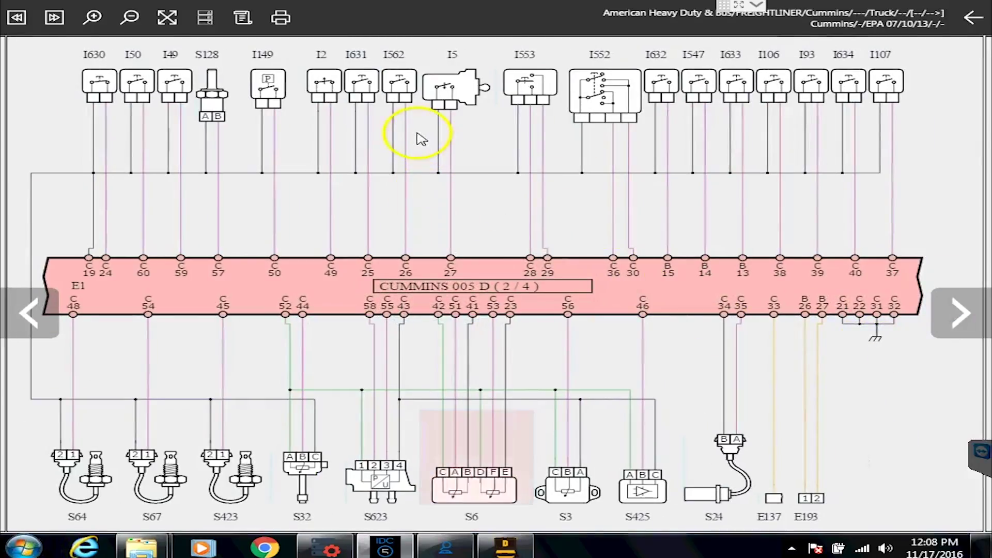
pyautogui.click(481, 451)
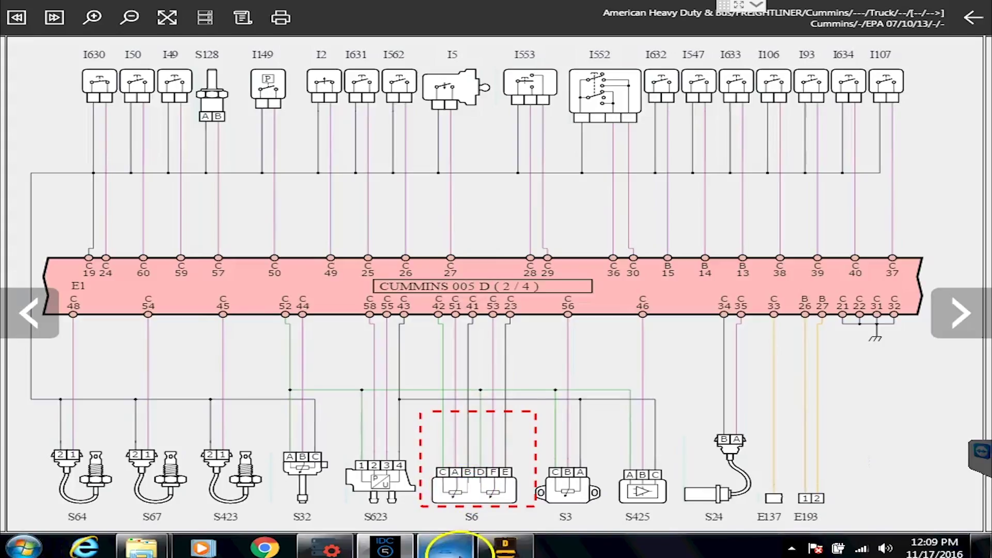
pyautogui.click(454, 364)
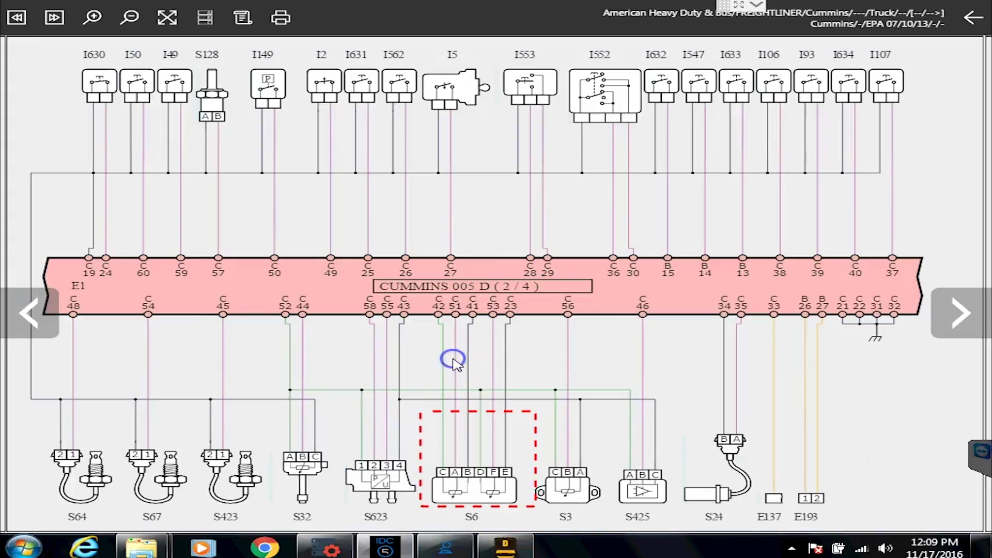
pyautogui.click(973, 17)
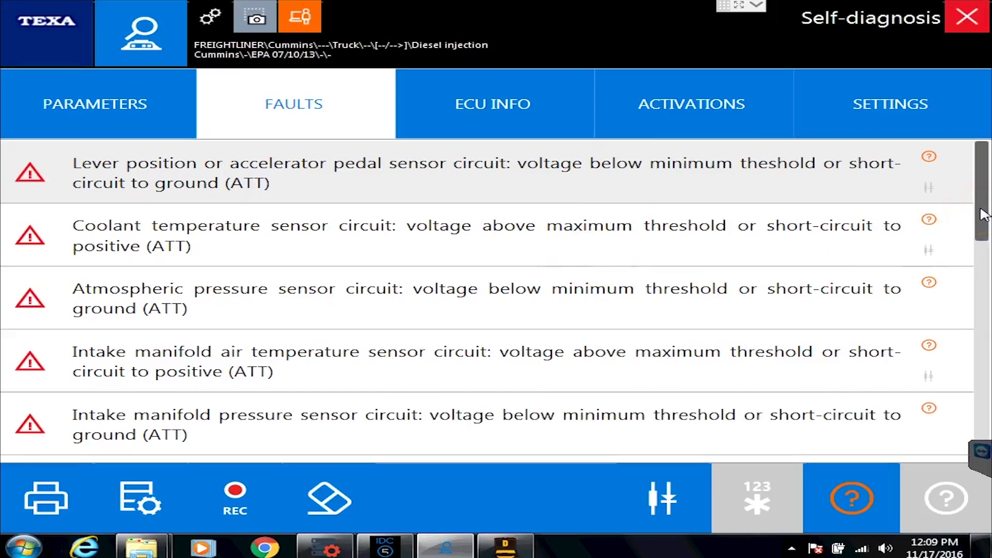
pyautogui.moveTo(982, 235); pyautogui.dragTo(982, 401)
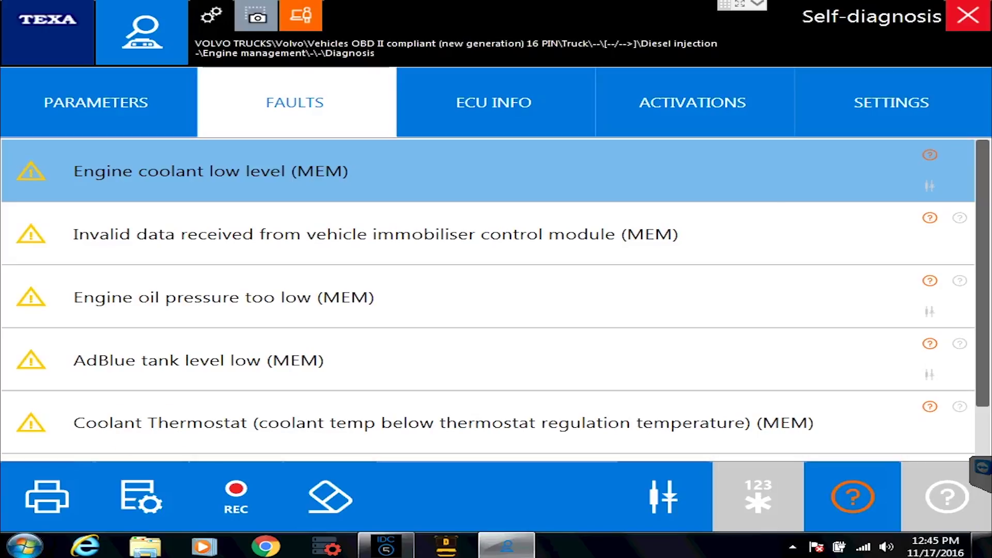
# Look through the Volvo engine management faults and read the system reaction and possible causes for Engine oil pressure too low.
pyautogui.moveTo(986, 345); pyautogui.dragTo(986, 408)
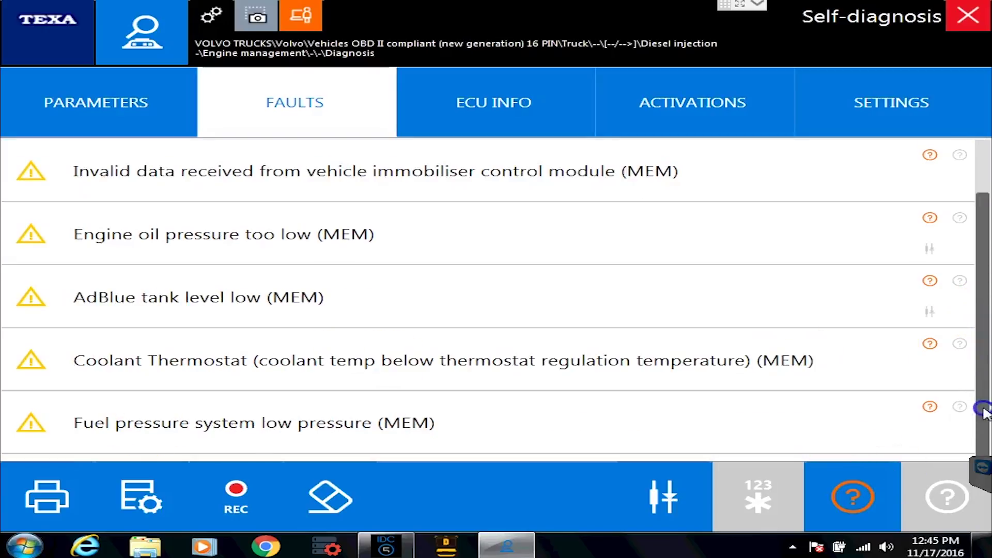
pyautogui.moveTo(983, 333); pyautogui.dragTo(983, 269)
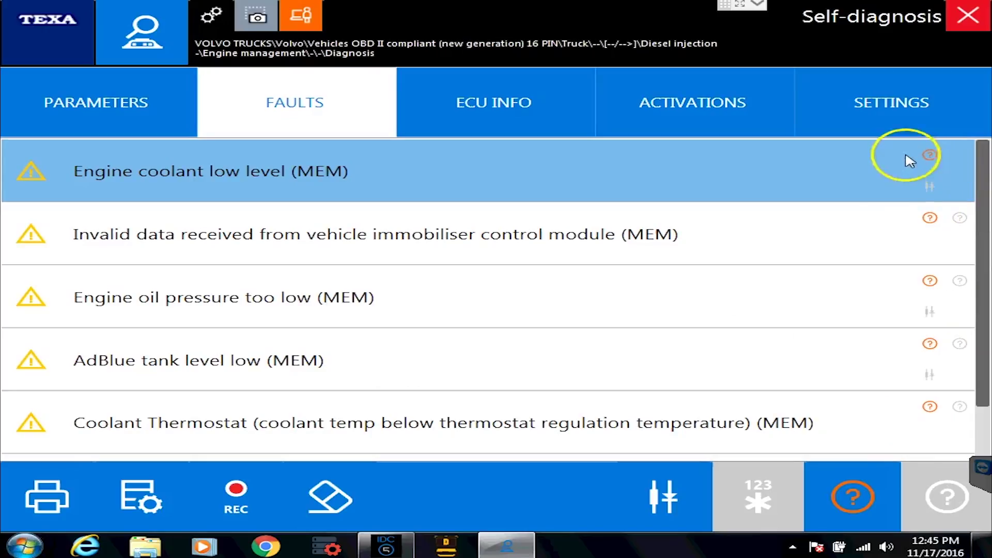
pyautogui.click(841, 281)
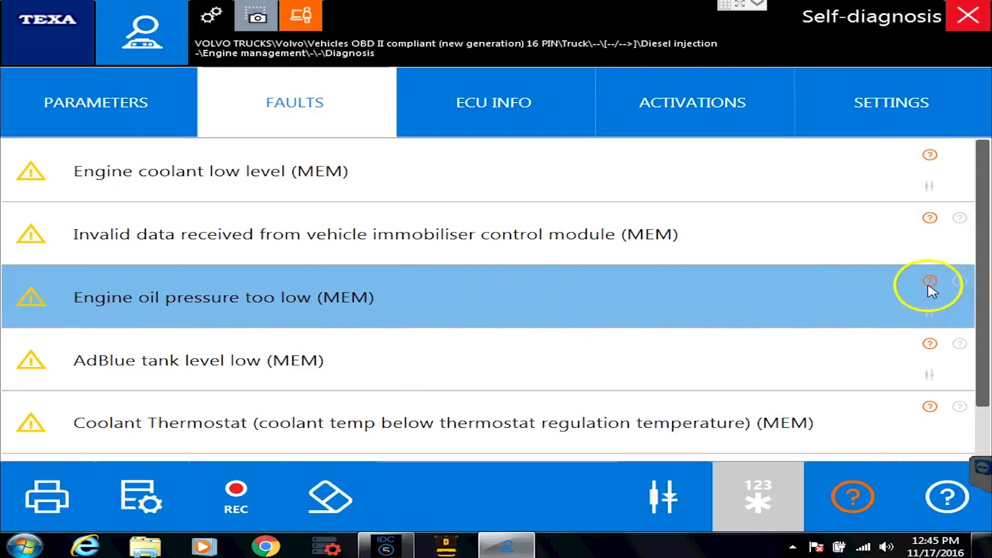
pyautogui.click(949, 497)
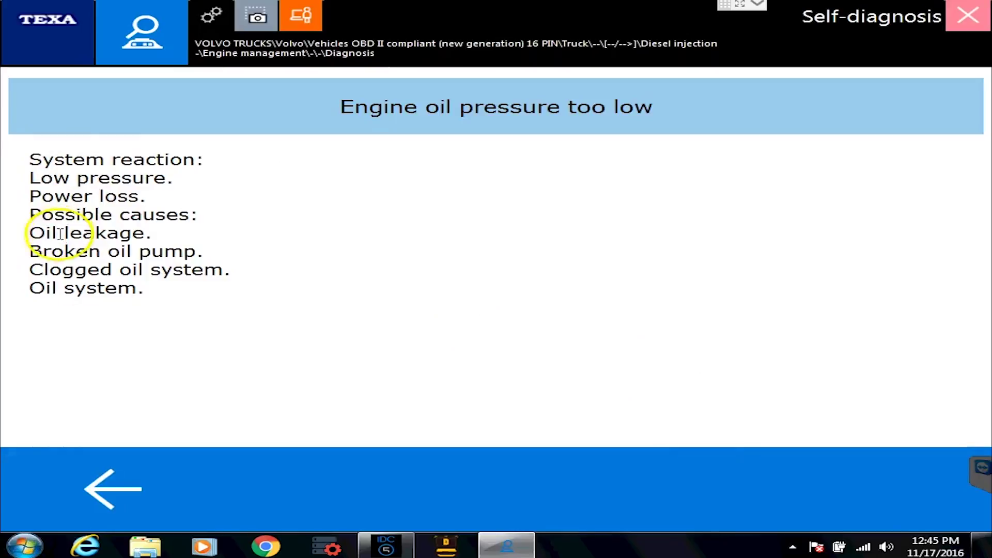
pyautogui.click(112, 491)
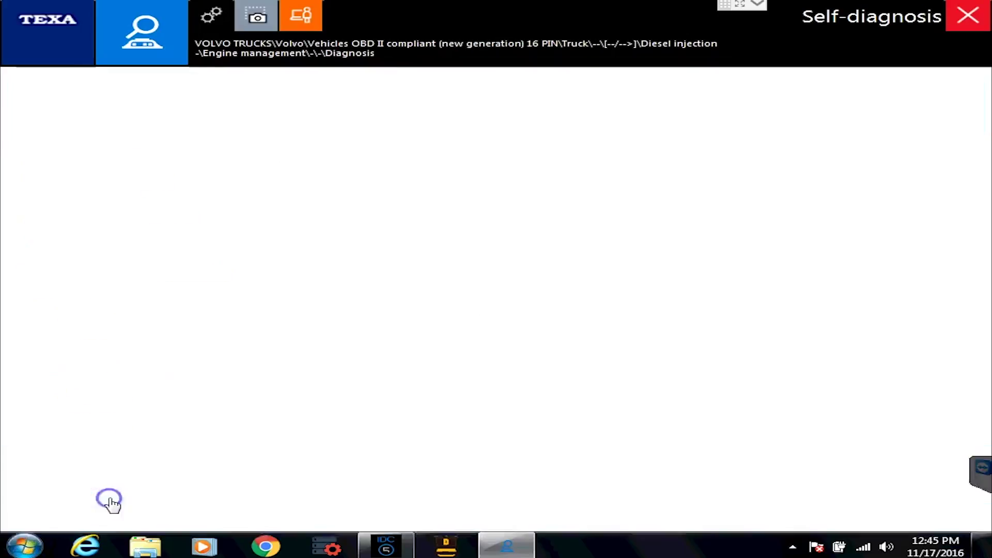
pyautogui.click(701, 303)
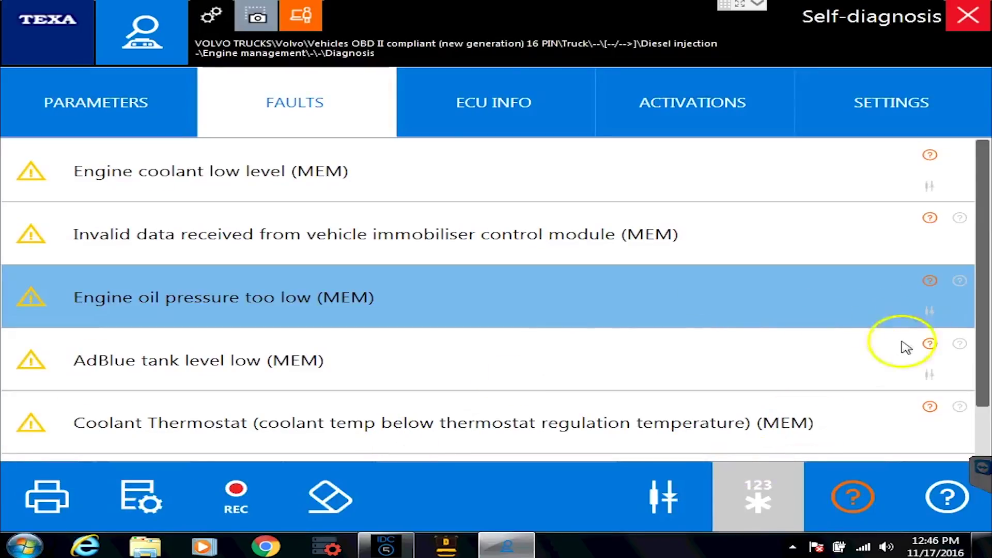
# View the oil pressure fault's wiring diagram for EPA10 with Ultrashift automatic transmission, and display the fault's DTC details.
pyautogui.click(648, 499)
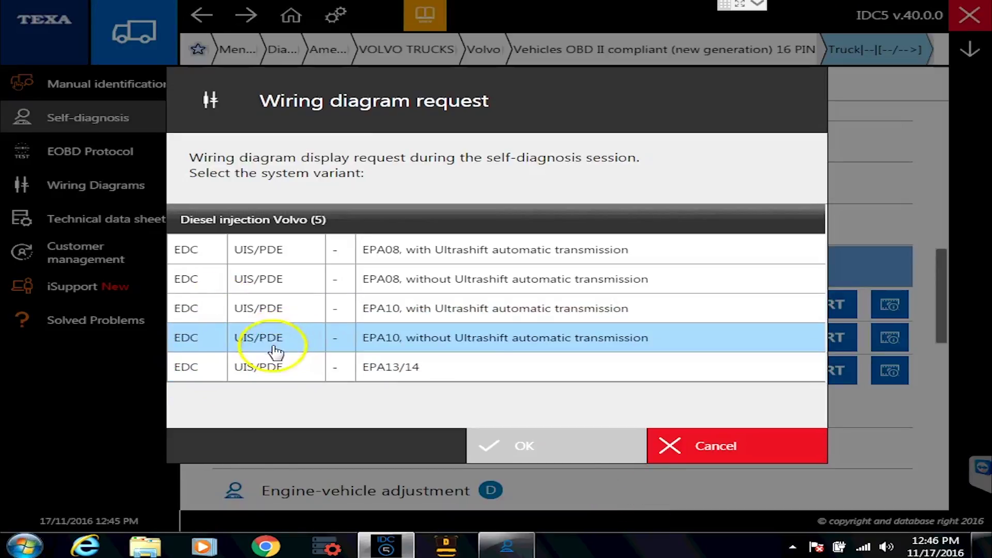
pyautogui.click(271, 312)
pyautogui.click(554, 454)
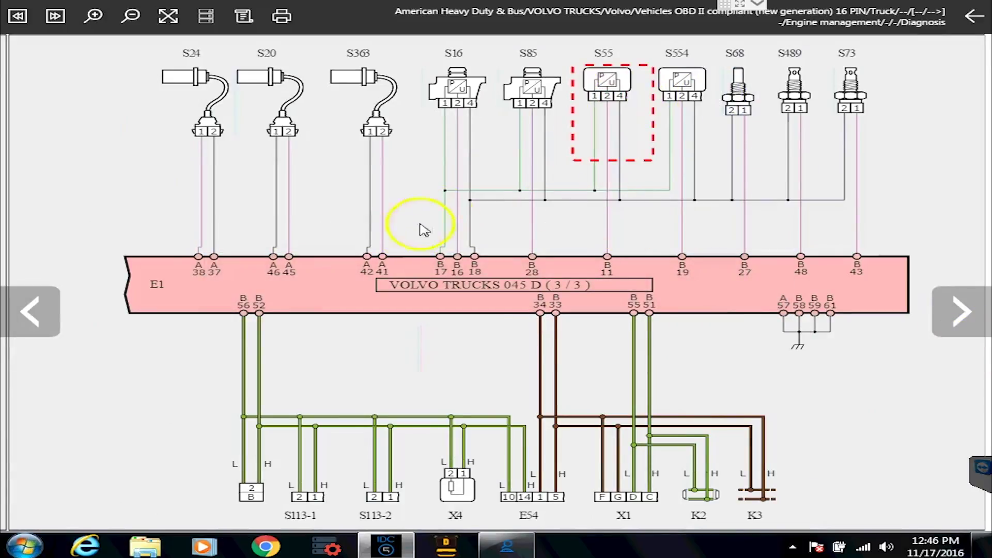
pyautogui.click(976, 26)
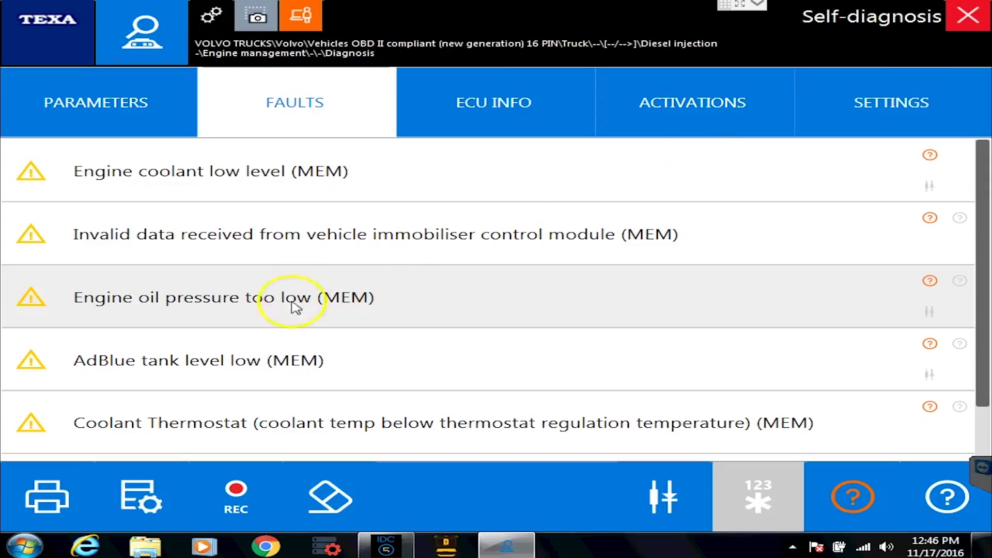
pyautogui.click(362, 305)
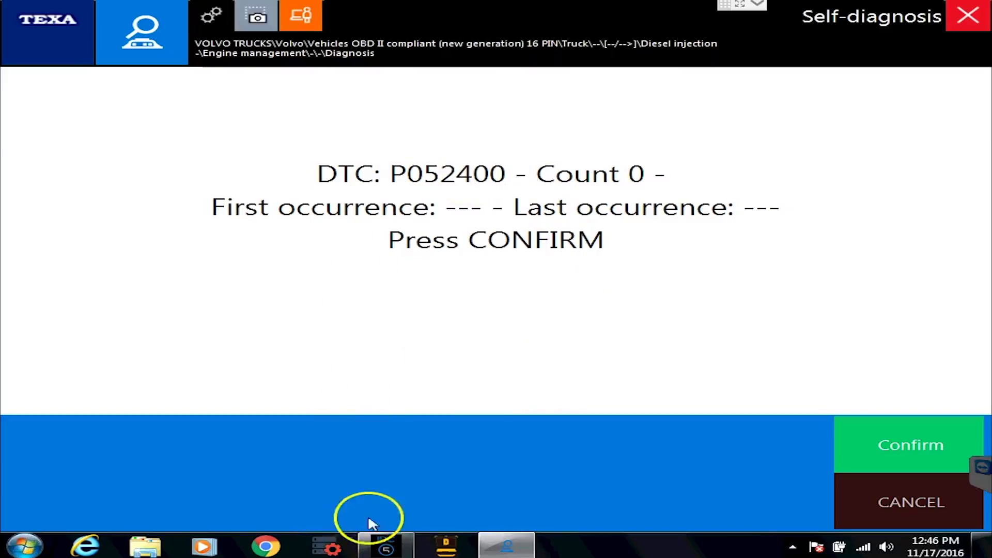
# Switch to Diagnostic Trouble Code Solutions and load the Volvo fault codes for the D13 (2013 Emissions) ECM.
pyautogui.click(333, 547)
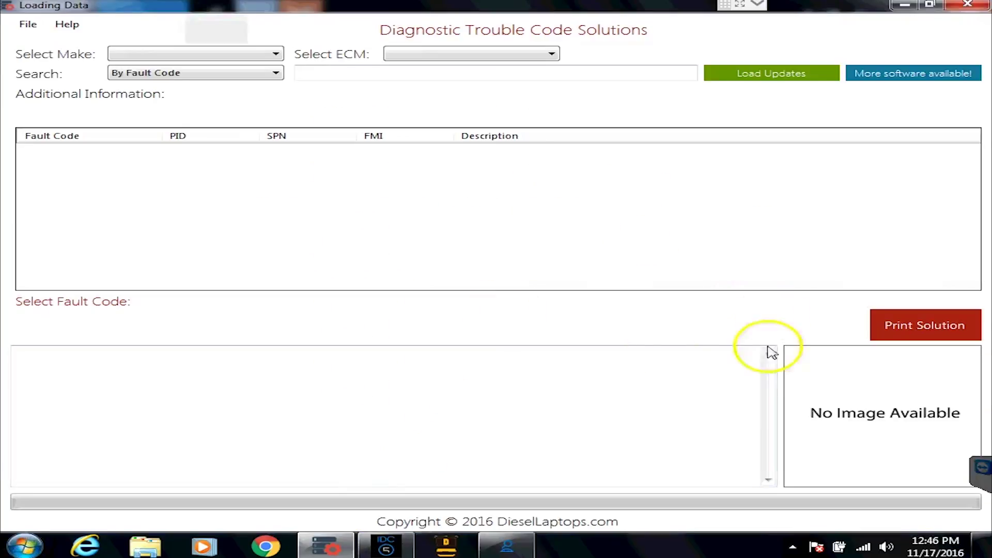
pyautogui.click(225, 55)
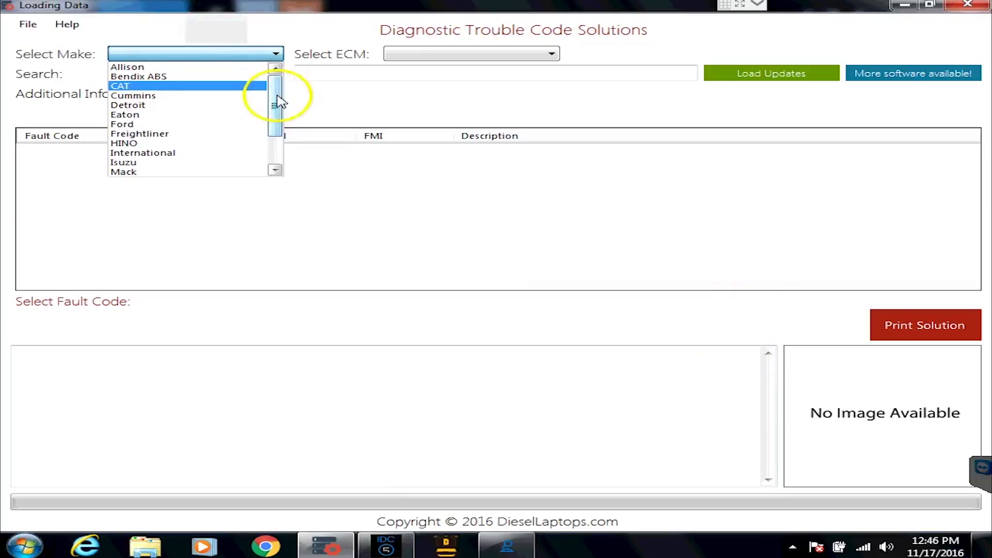
pyautogui.moveTo(279, 97); pyautogui.dragTo(278, 146)
pyautogui.click(147, 162)
pyautogui.click(440, 54)
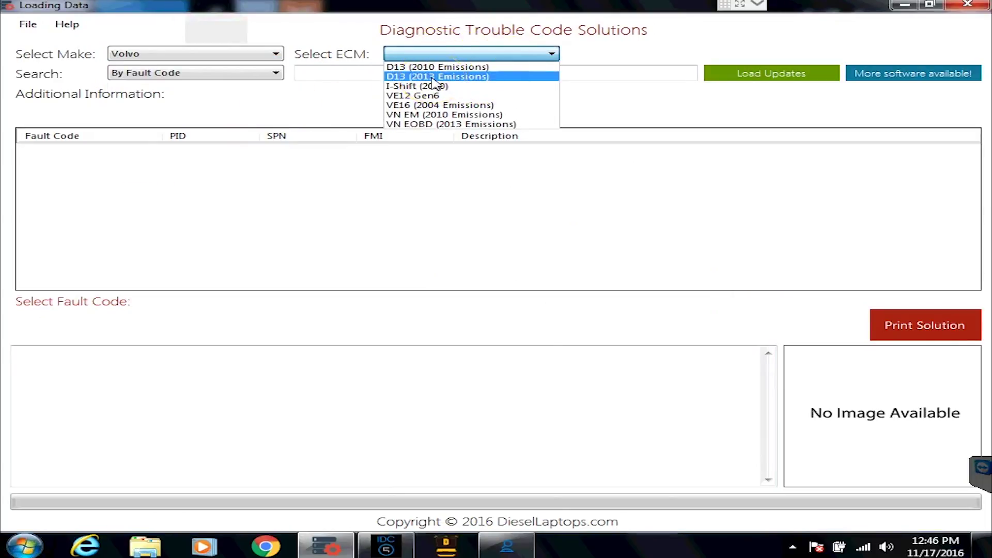
pyautogui.click(433, 78)
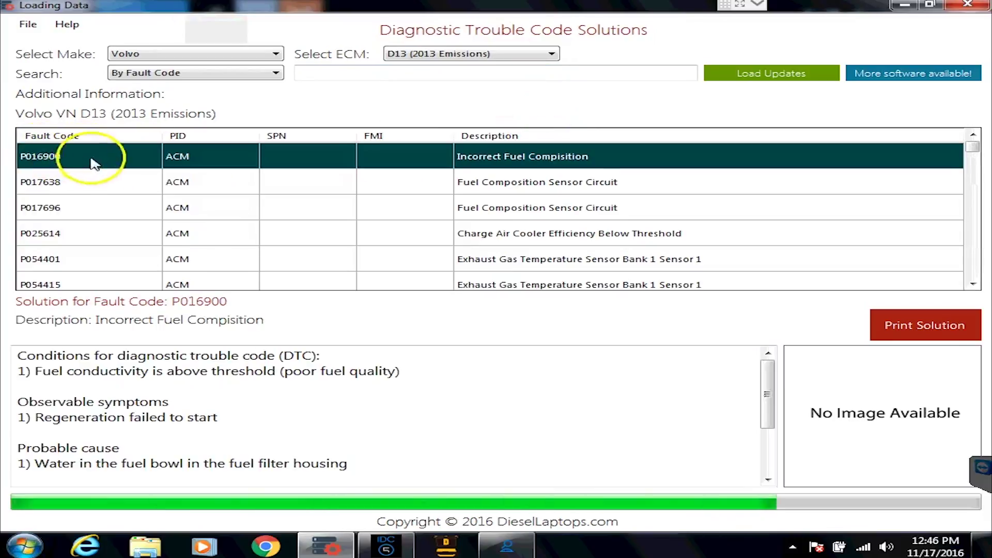
# Sort the list by fault code in ascending order and display the solution for P052400, Engine Oil Pressure Circuit Too Low.
pyautogui.click(76, 137)
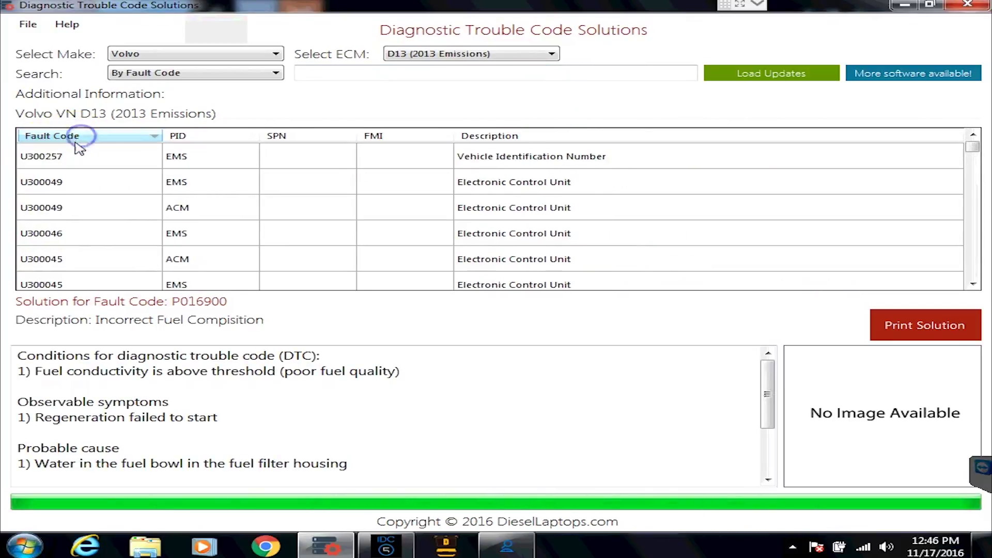
pyautogui.click(31, 136)
pyautogui.click(974, 149)
pyautogui.moveTo(975, 148); pyautogui.dragTo(974, 168)
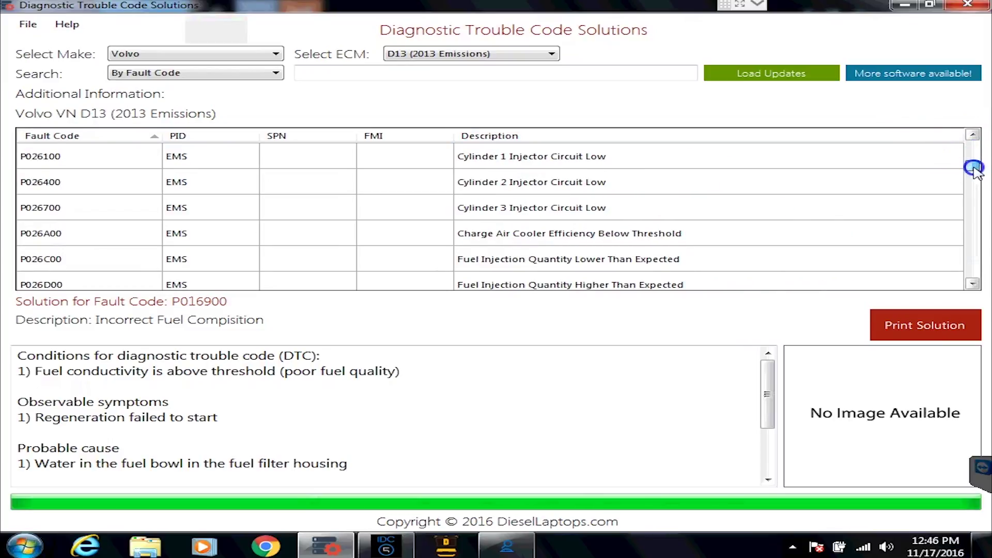
pyautogui.moveTo(974, 168); pyautogui.dragTo(975, 185)
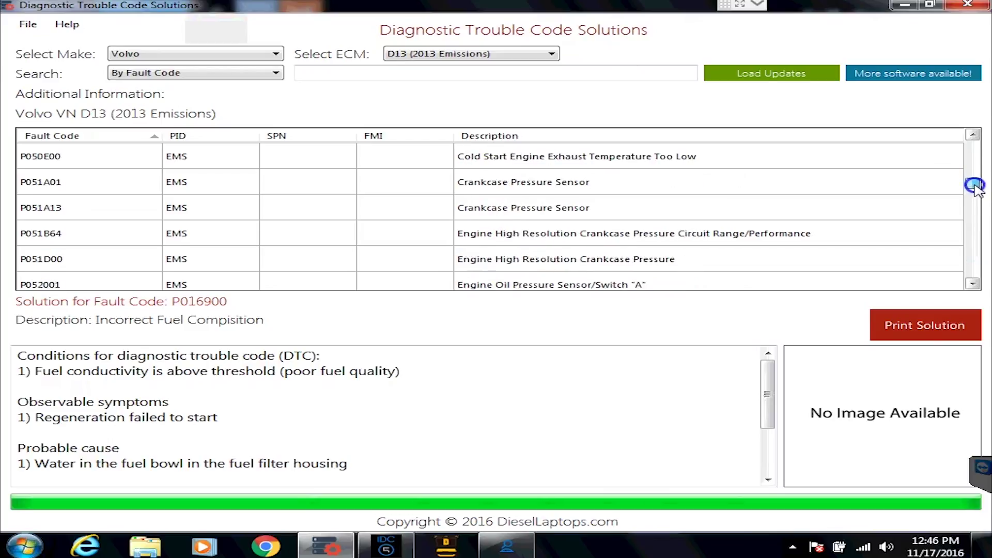
pyautogui.click(972, 238)
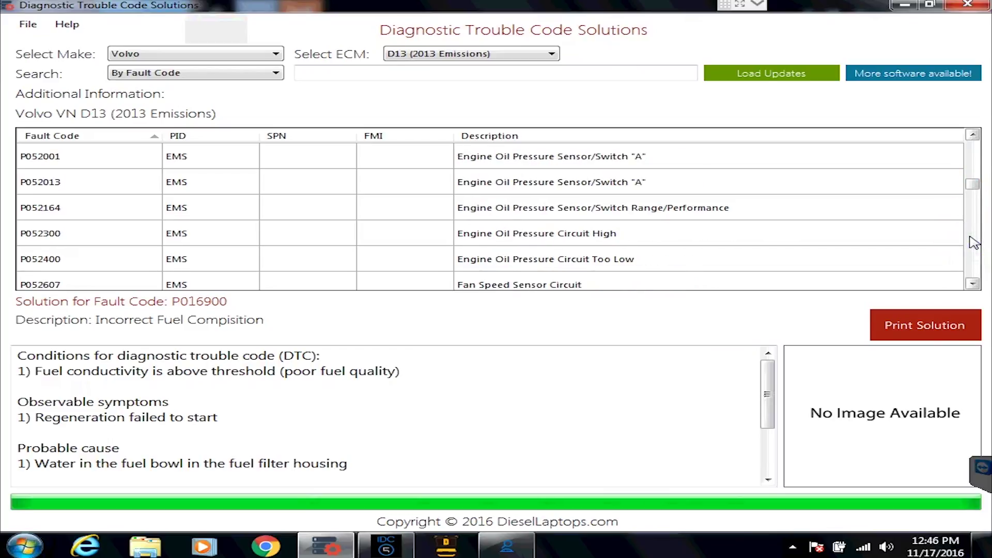
pyautogui.click(972, 238)
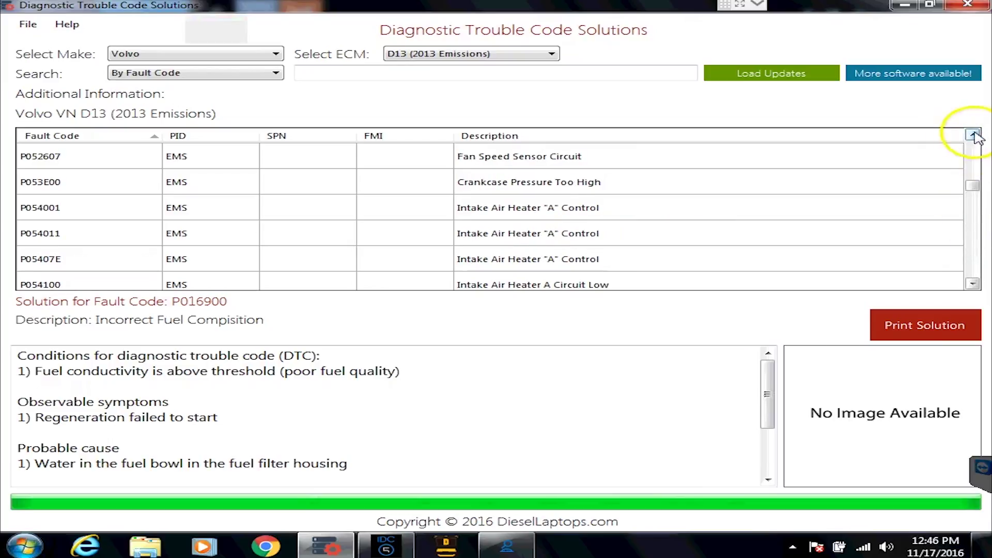
pyautogui.click(974, 151)
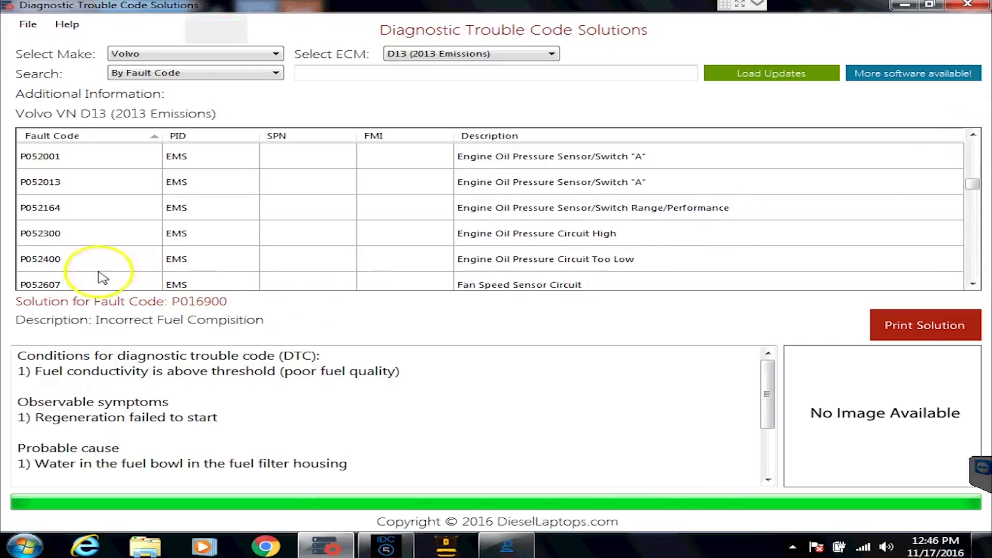
pyautogui.click(44, 259)
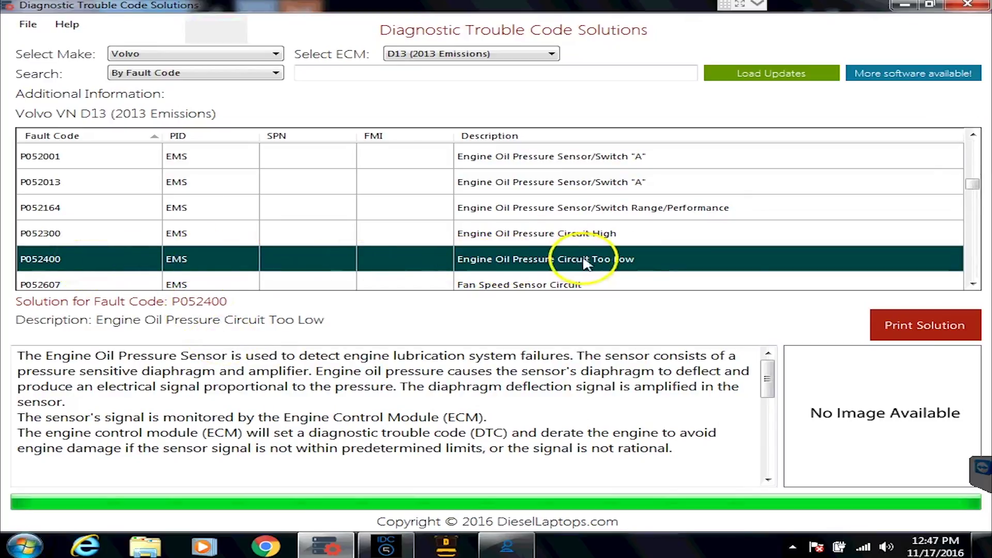
# Read the P052400 conditions, symptoms and probable causes, highlighting the worn oil pump and oil leakage entries in turn.
pyautogui.click(116, 372)
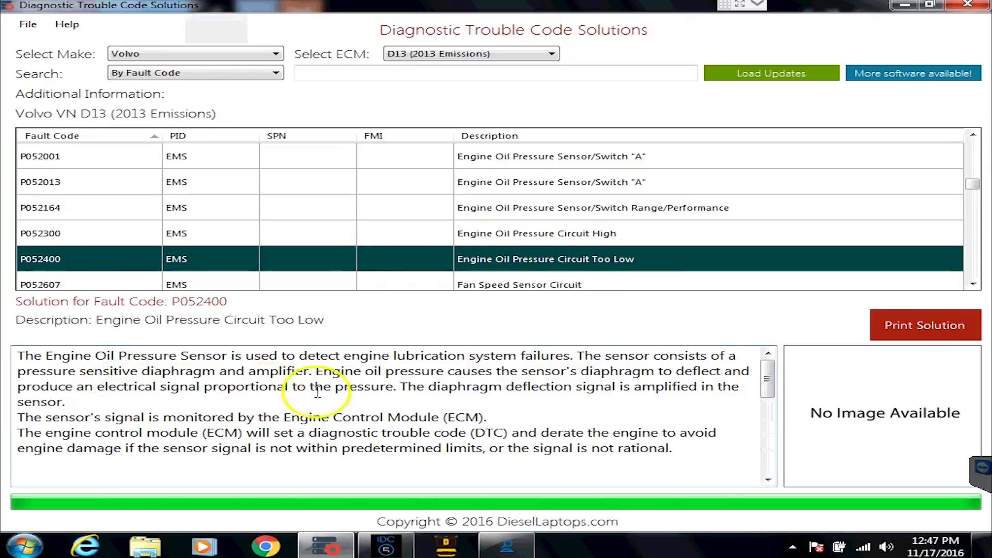
pyautogui.scroll(-1, 113, 371)
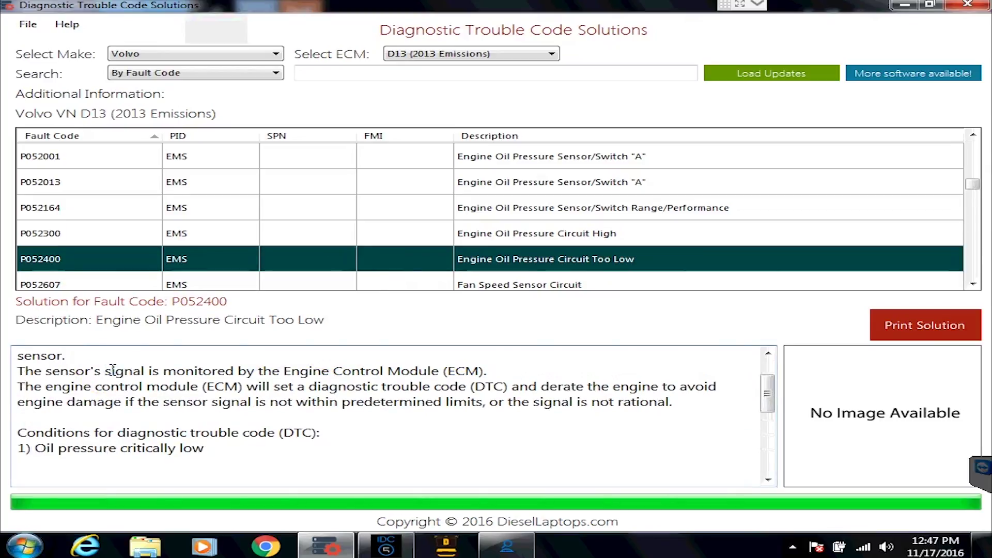
pyautogui.scroll(-1, 112, 417)
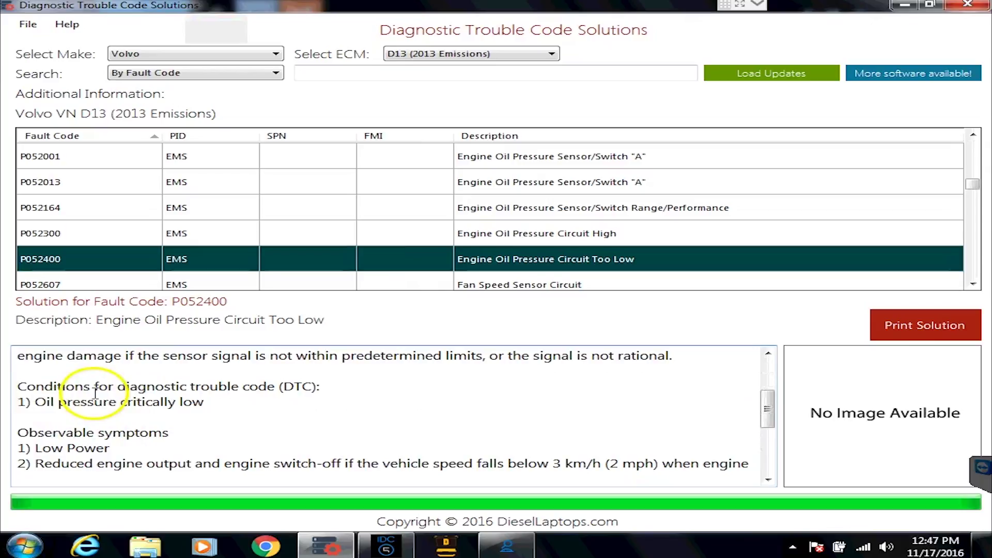
pyautogui.scroll(-1, 67, 408)
pyautogui.scroll(-2, 171, 413)
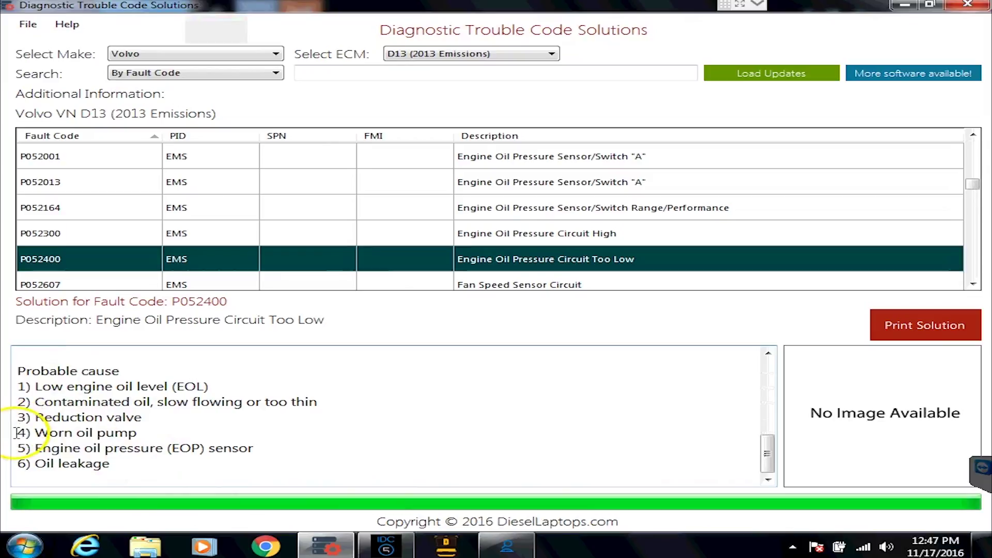
pyautogui.moveTo(19, 433); pyautogui.dragTo(167, 431)
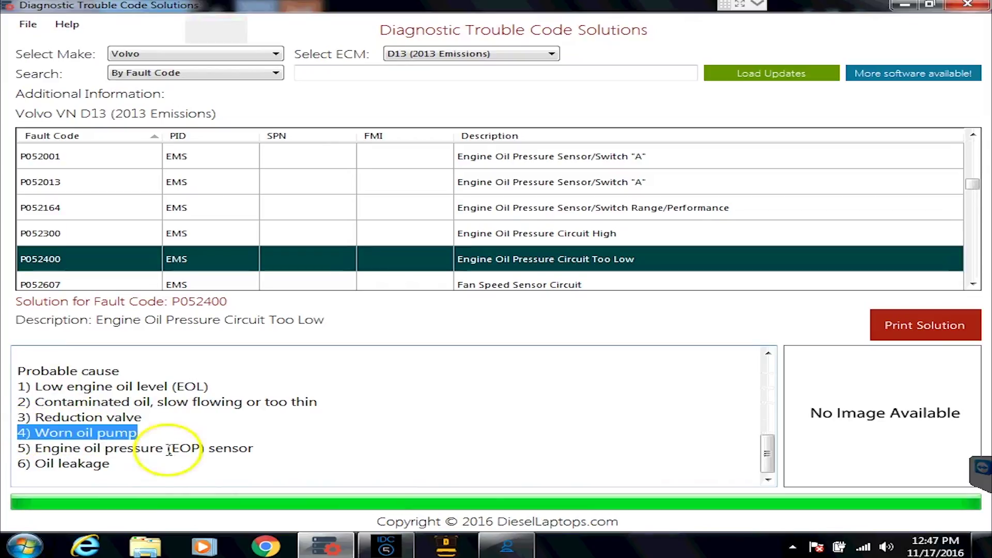
pyautogui.moveTo(129, 464); pyautogui.dragTo(17, 463)
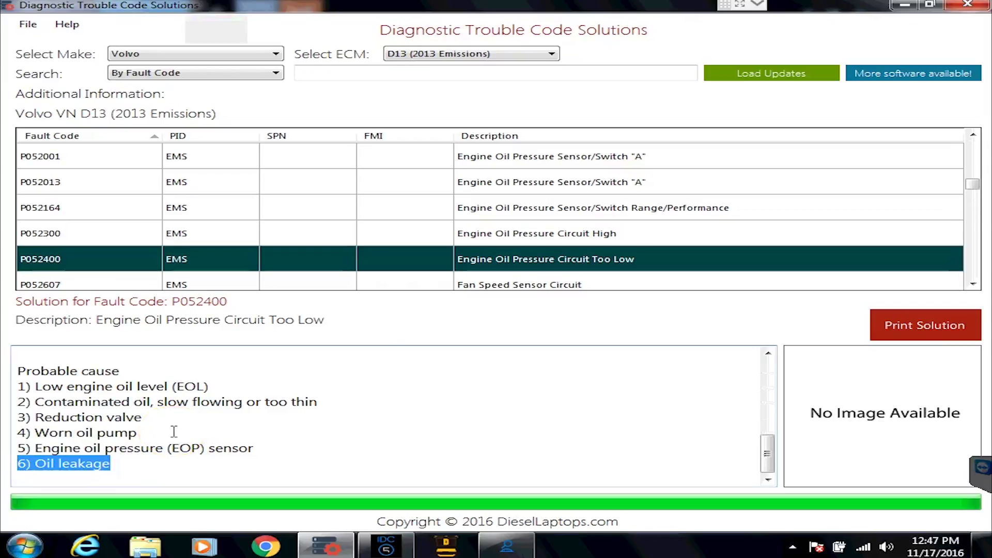
# Switch to the DieselLaptops.com Knowledge Base and open the D13 folder under Volvo Engines.
pyautogui.click(448, 547)
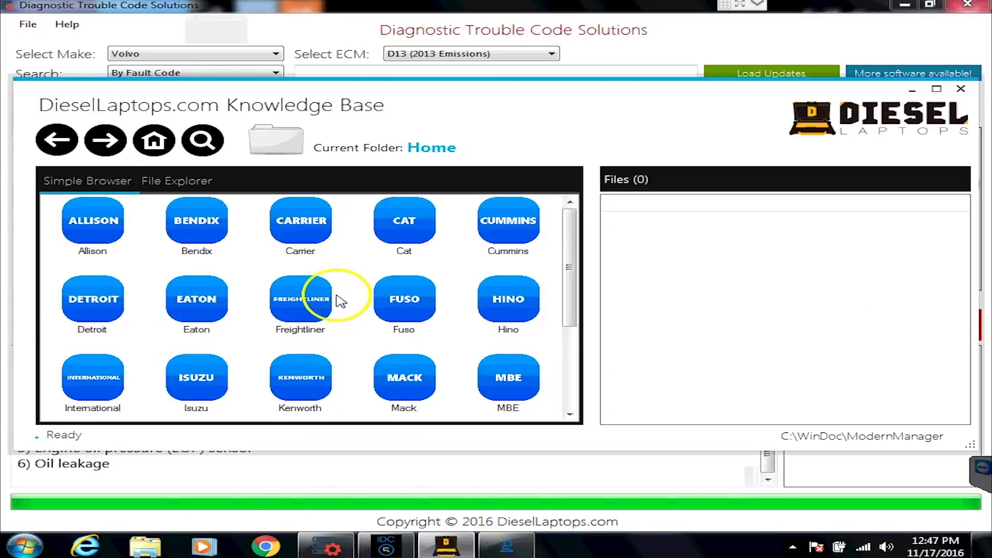
pyautogui.moveTo(566, 288); pyautogui.dragTo(571, 392)
pyautogui.click(405, 310)
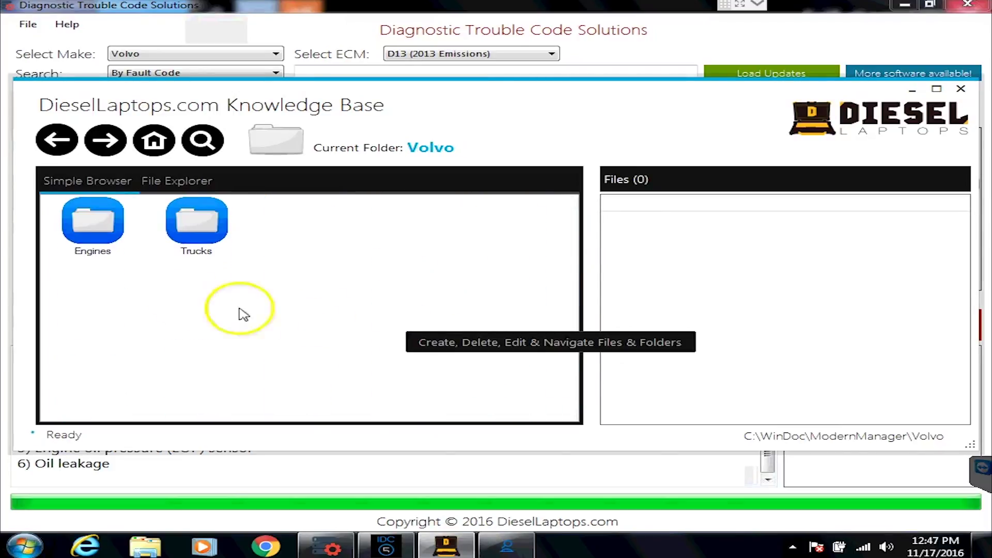
pyautogui.click(94, 227)
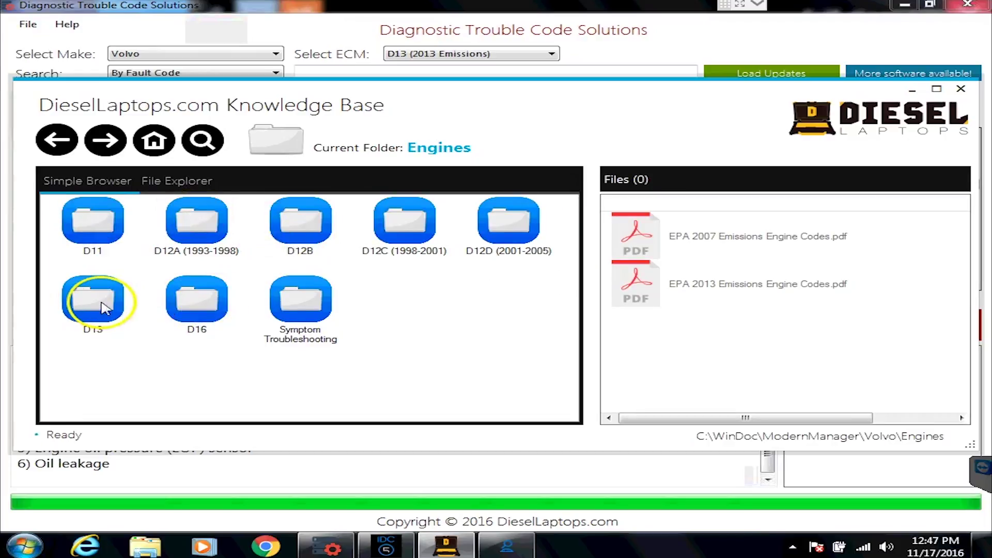
pyautogui.click(101, 306)
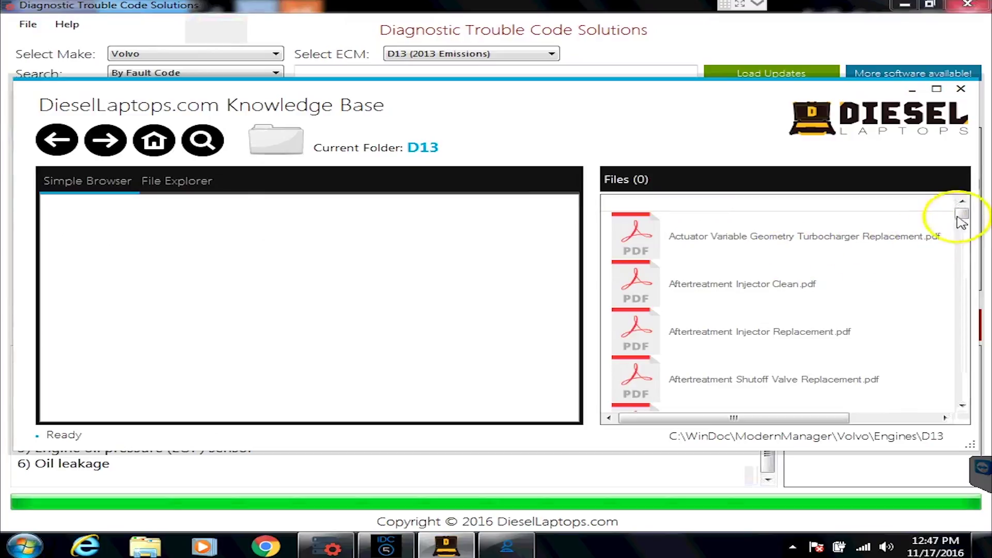
# Find OilPump Replacement.pdf among the D13 files and open it.
pyautogui.moveTo(968, 222); pyautogui.dragTo(972, 338)
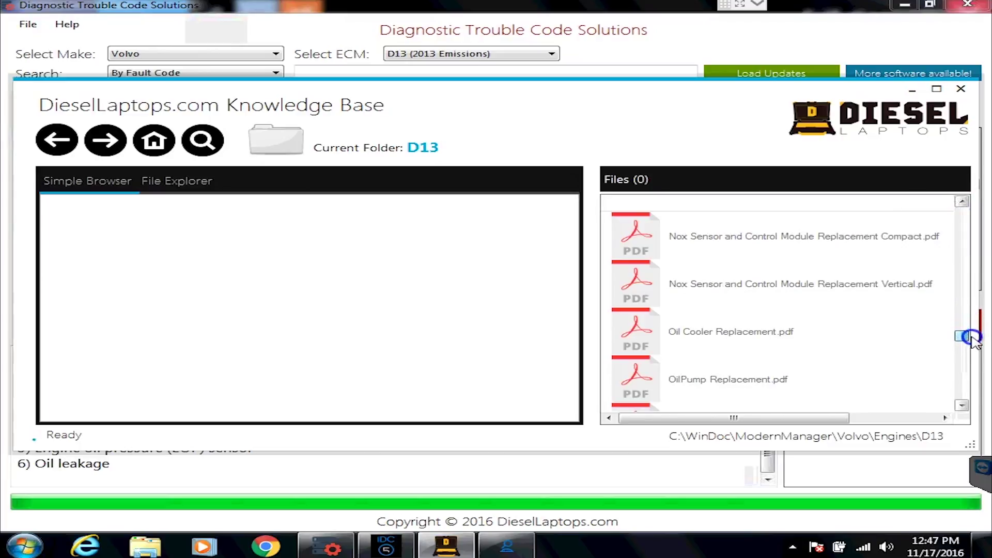
pyautogui.click(705, 342)
pyautogui.click(722, 369)
pyautogui.scroll(-1, 725, 368)
pyautogui.click(754, 235)
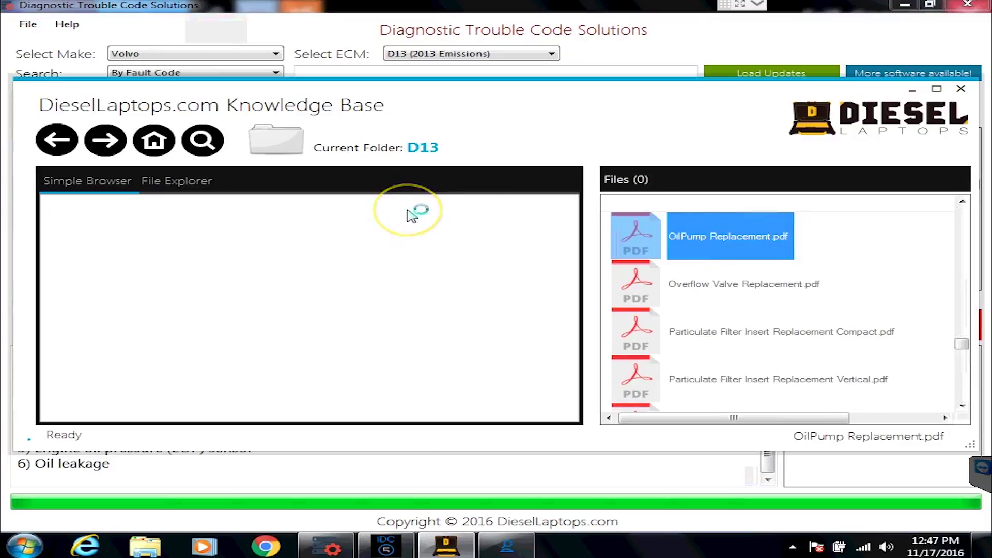
pyautogui.click(360, 237)
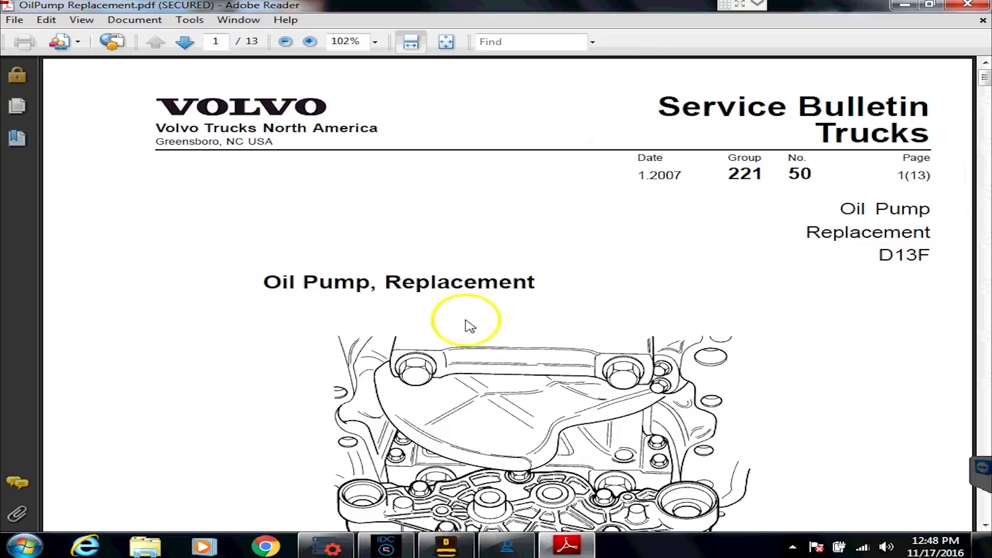
# Look through the oil pump removal and installation instructions in the Volvo bulletin, and close the document and the Knowledge Base.
pyautogui.scroll(-3, 467, 323)
pyautogui.scroll(-15, 466, 323)
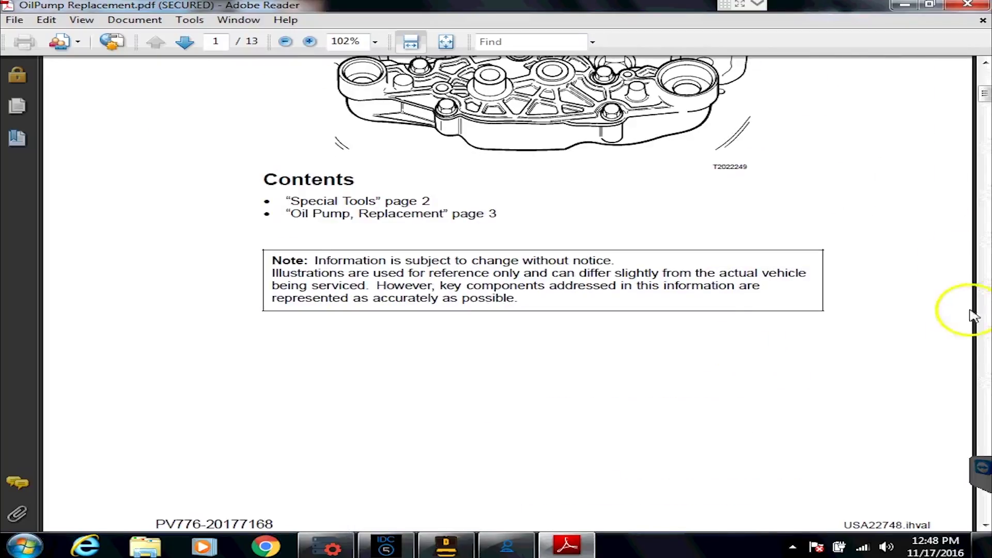
pyautogui.click(987, 241)
pyautogui.click(988, 240)
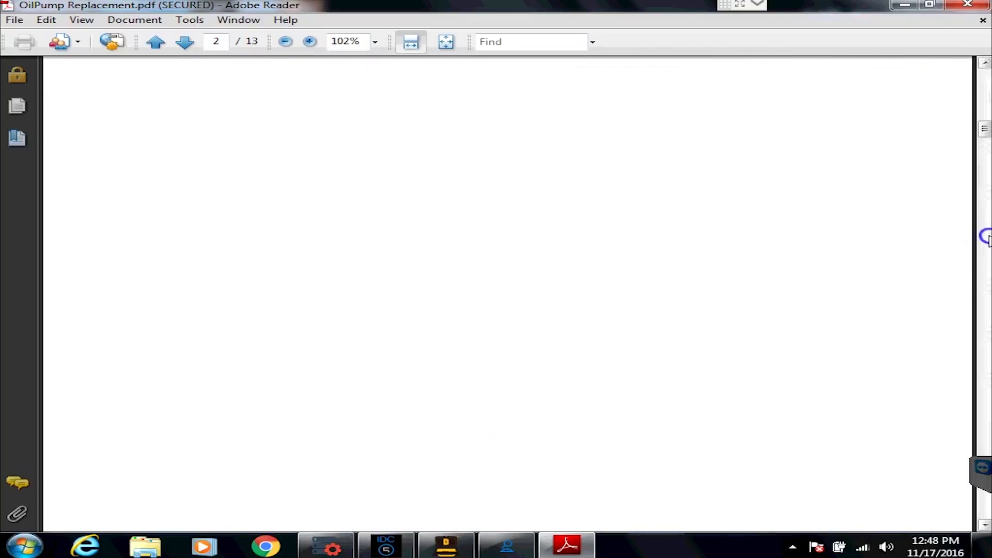
pyautogui.click(986, 330)
pyautogui.click(986, 335)
pyautogui.click(986, 336)
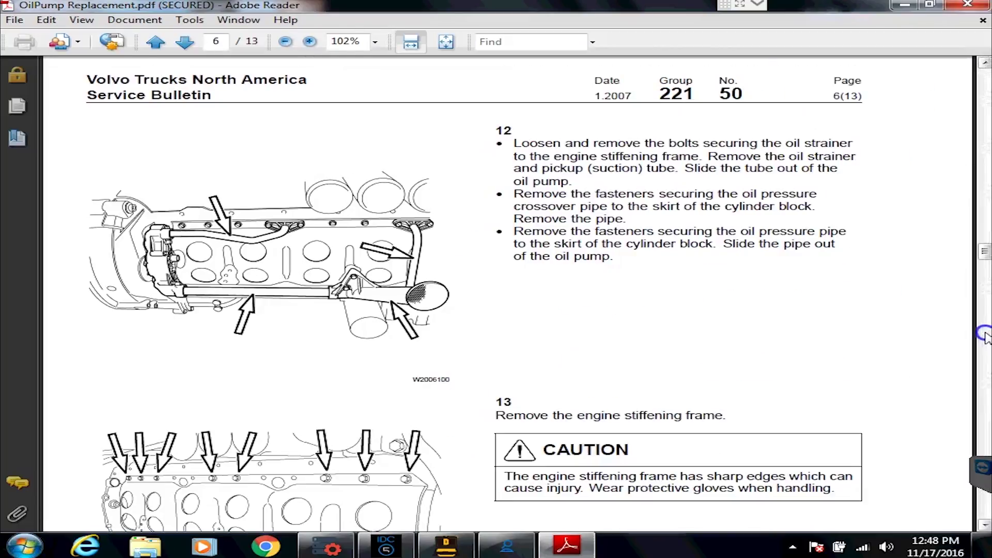
pyautogui.click(986, 336)
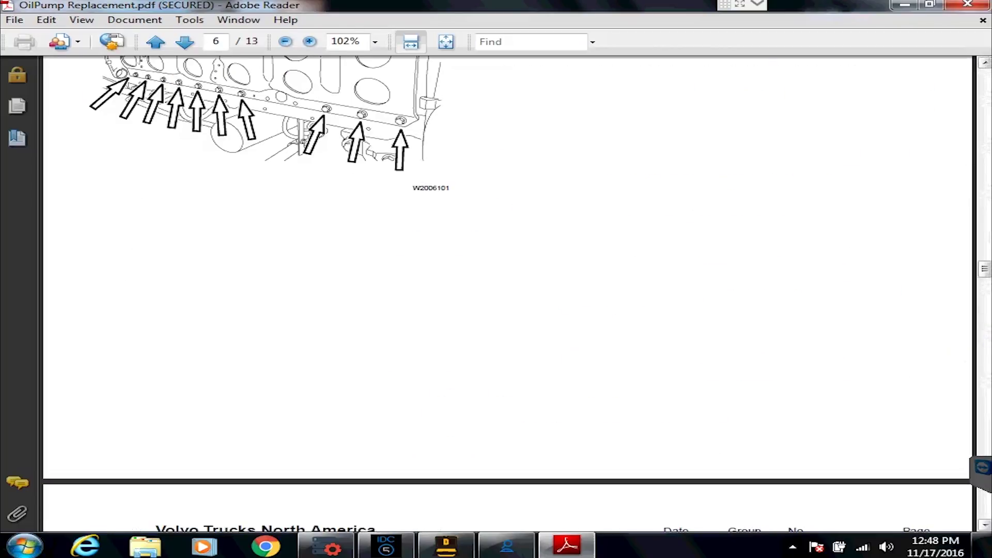
pyautogui.click(985, 412)
pyautogui.click(984, 413)
pyautogui.click(986, 414)
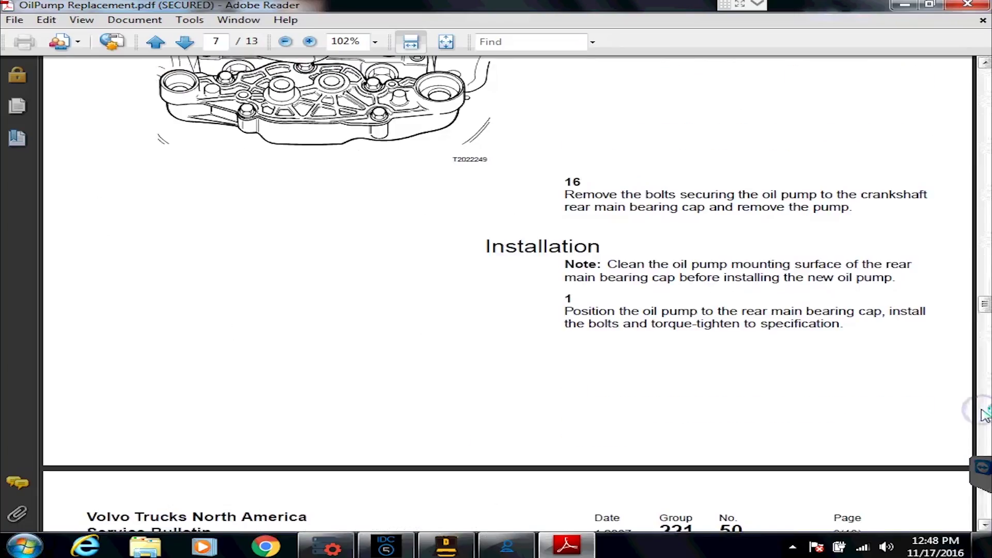
pyautogui.click(984, 413)
pyautogui.click(985, 414)
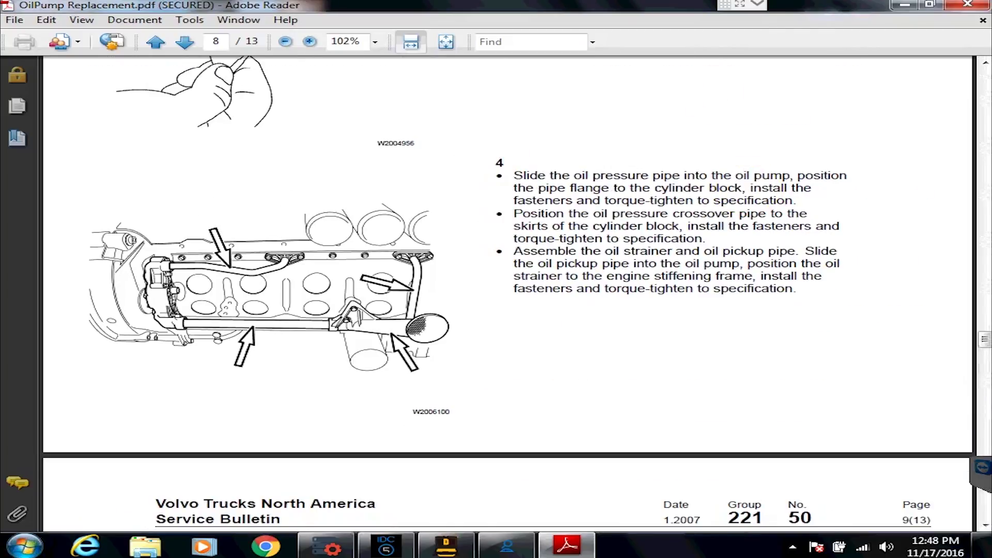
pyautogui.click(968, 5)
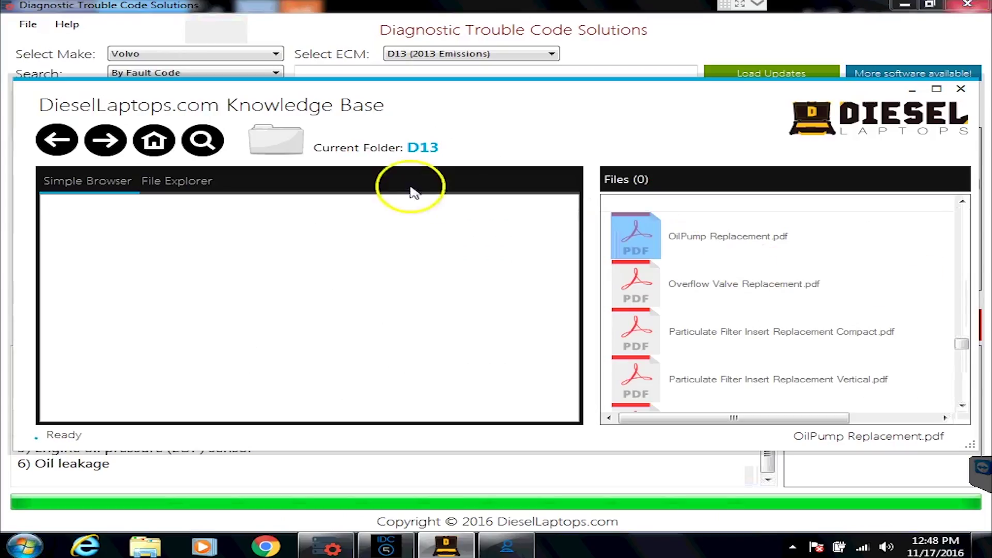
pyautogui.click(961, 90)
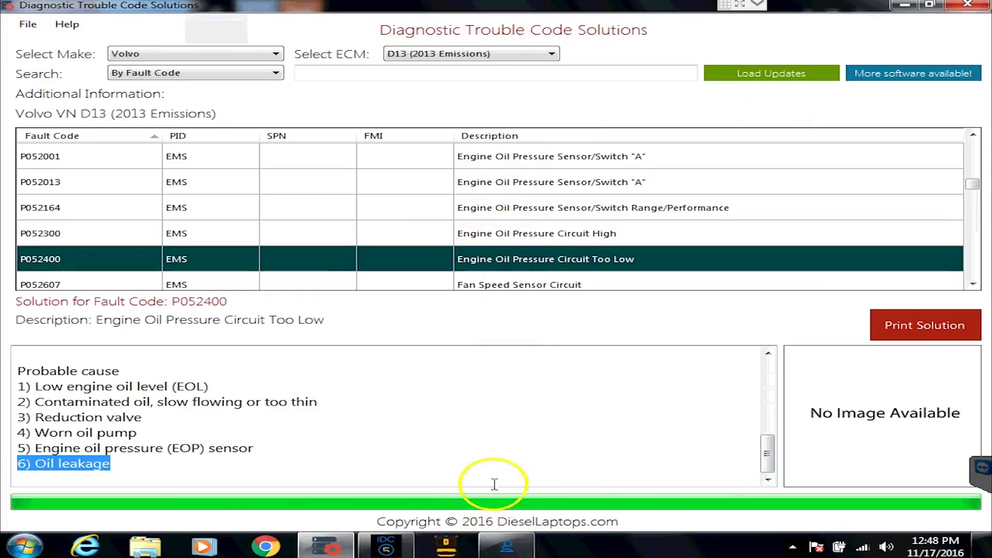
# Return to TEXA and view the Caterpillar engine's ECU information down to the engine serial number.
pyautogui.click(329, 545)
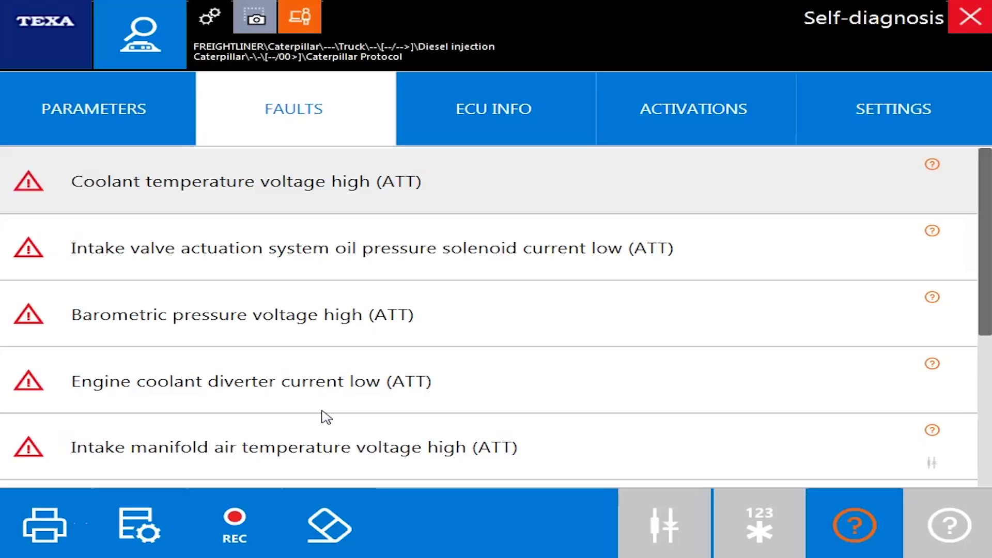
pyautogui.click(500, 133)
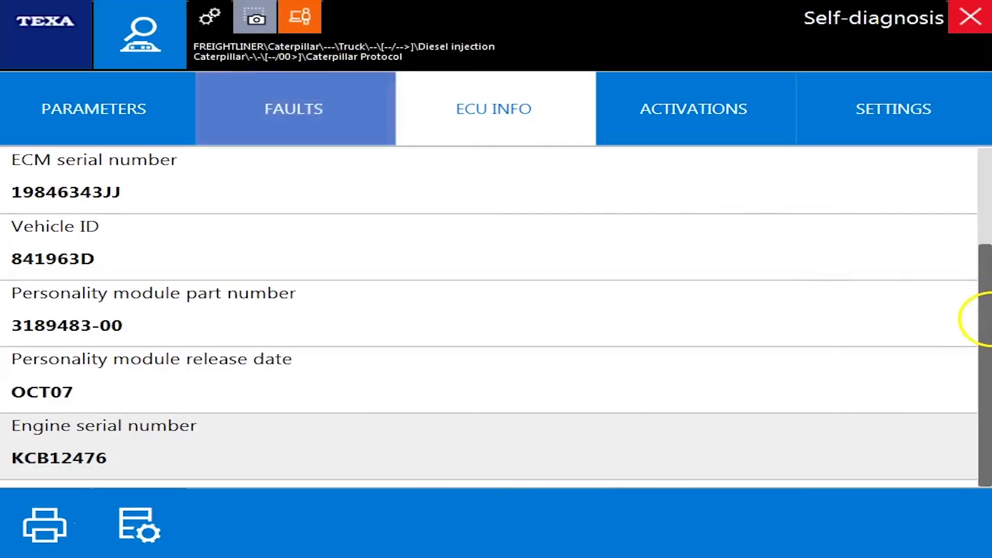
pyautogui.moveTo(984, 323); pyautogui.dragTo(984, 356)
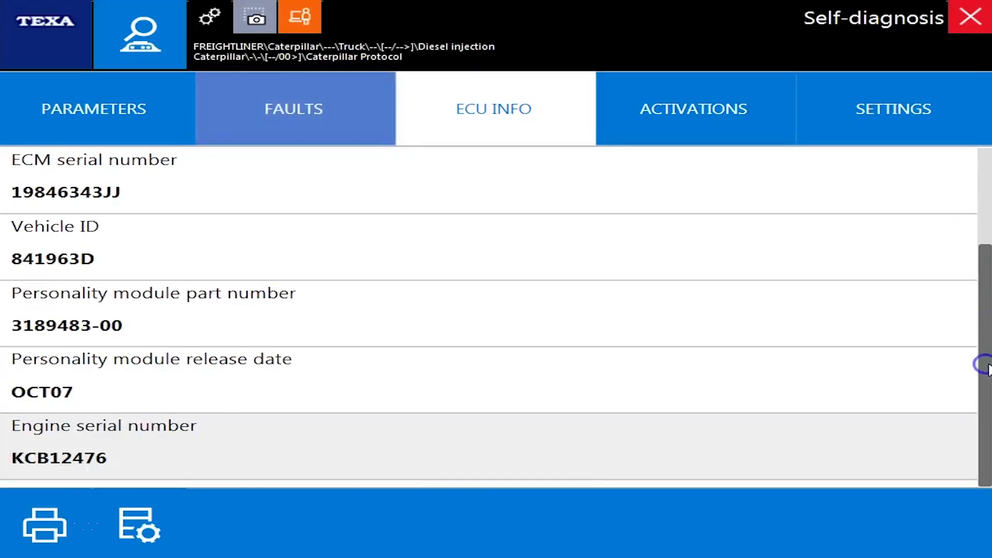
# Mark the Caterpillar engine serial number, switch to Diagnostic Trouble Code Solutions, and load the CAT fault codes for the C11 C13 C15 (All Others) ECM.
pyautogui.click(100, 460)
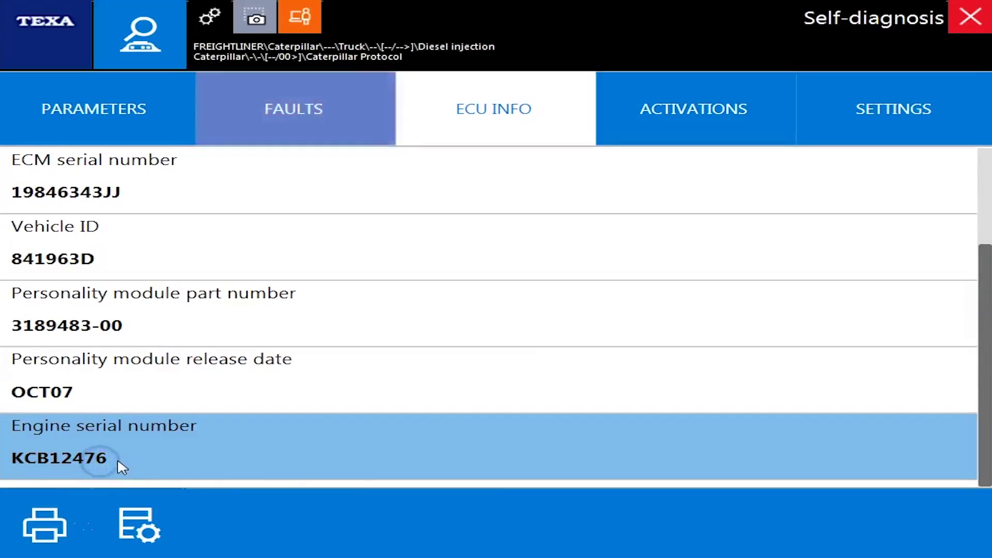
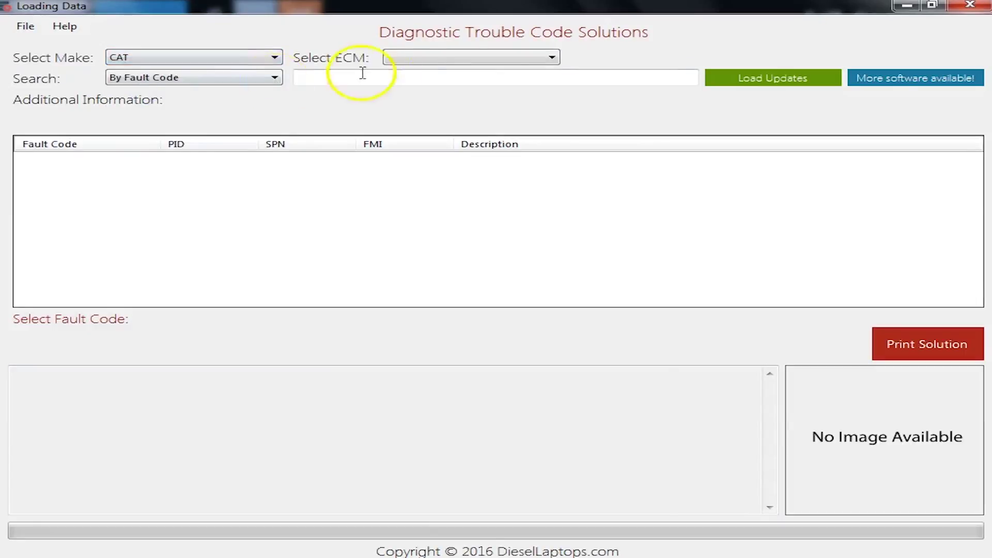
pyautogui.click(457, 56)
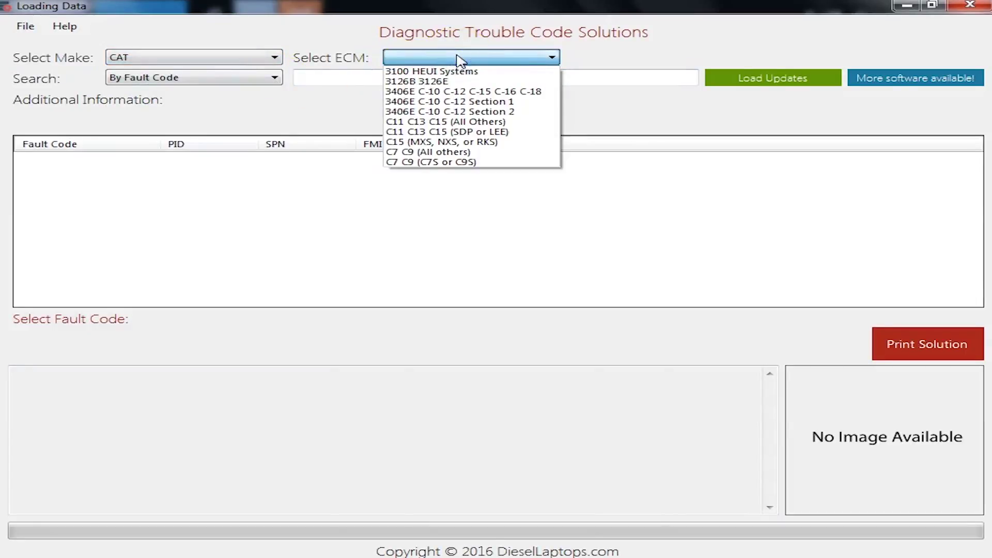
pyautogui.click(478, 122)
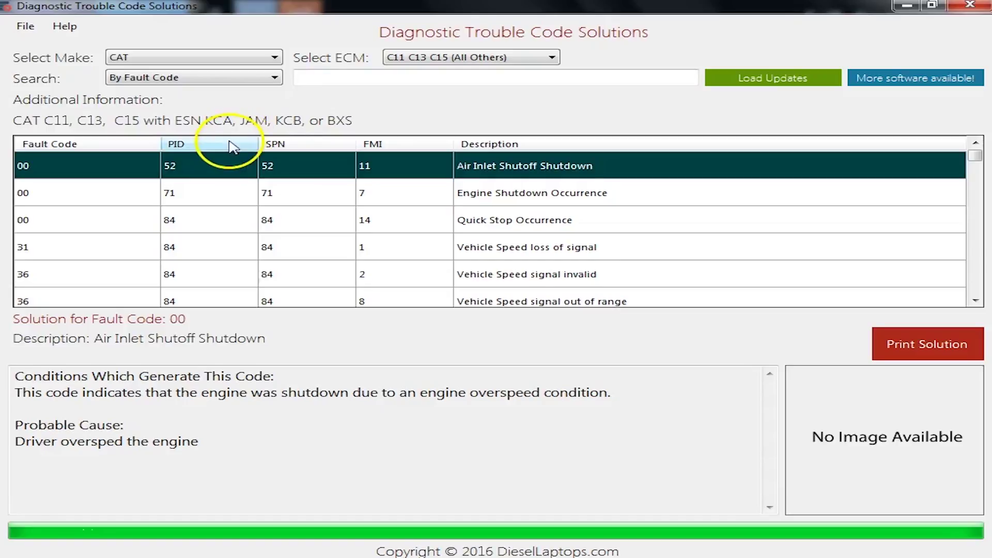
# View the solutions for Engine Shutdown Occurrence, Quick Stop Occurrence and Low Oil Pressure Warning, and return to the start of the fault list.
pyautogui.click(88, 194)
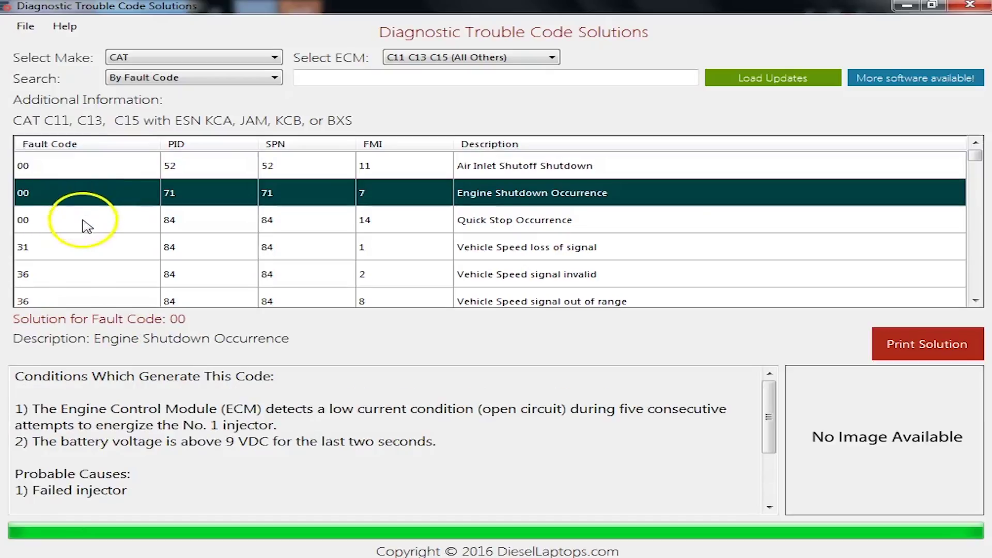
pyautogui.click(84, 223)
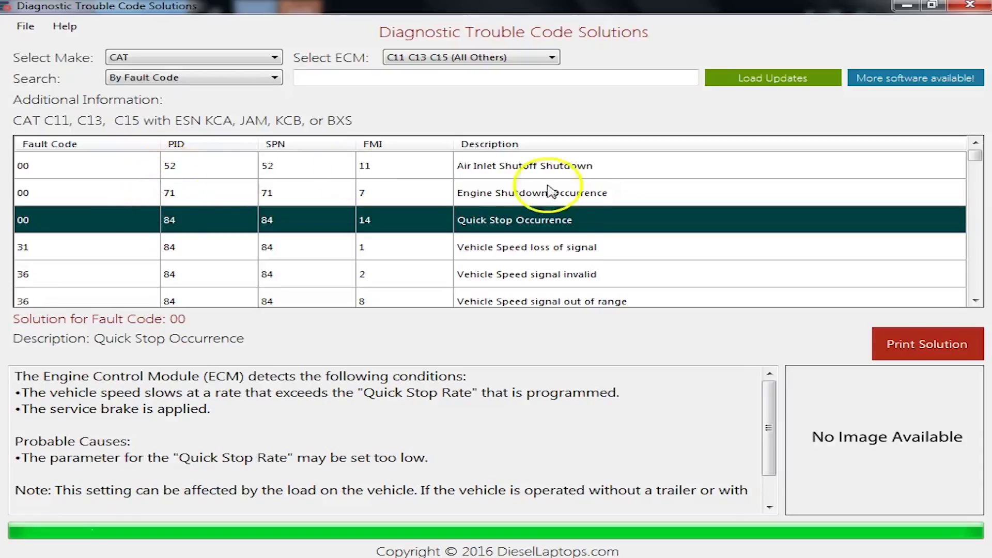
pyautogui.click(980, 281)
pyautogui.click(978, 280)
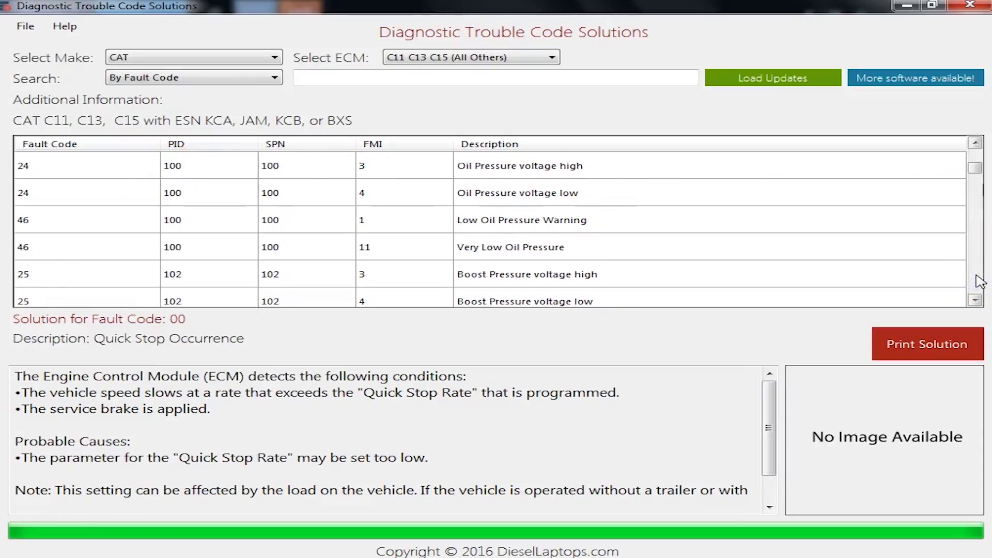
pyautogui.click(51, 223)
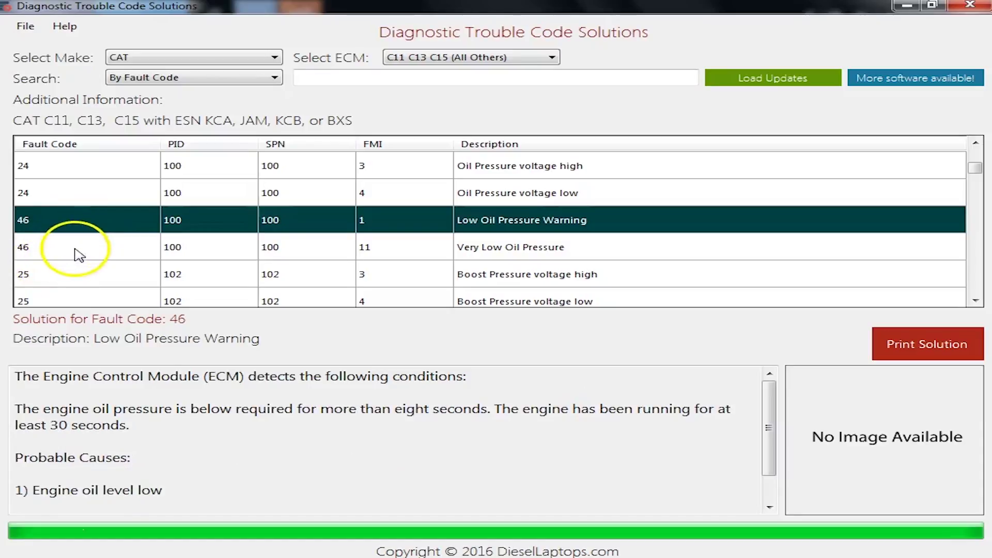
pyautogui.moveTo(981, 176); pyautogui.dragTo(975, 150)
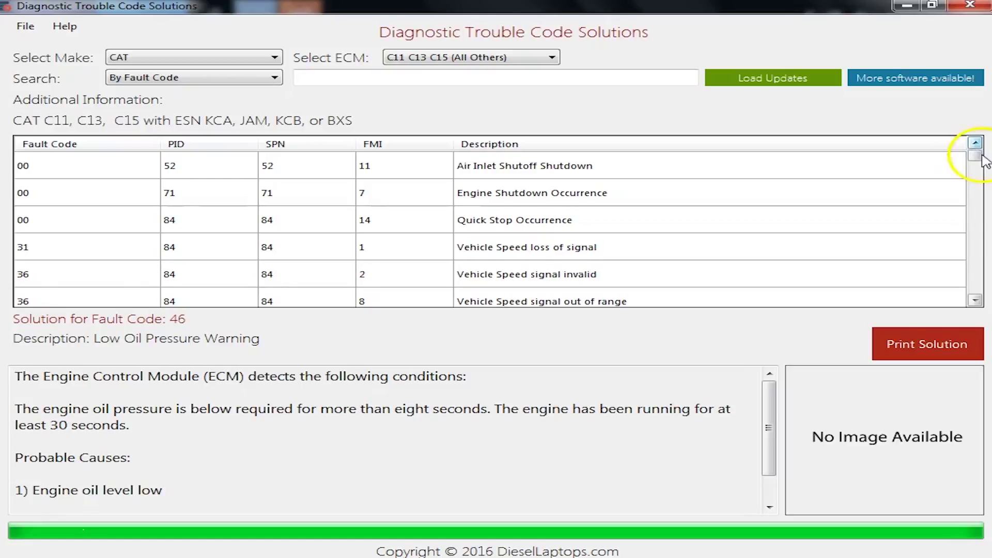
# Sort the fault codes by SPN, look through the SPN 110 coolant temperature entries, and select Coolant Temperature voltage high with FMI 3.
pyautogui.click(285, 147)
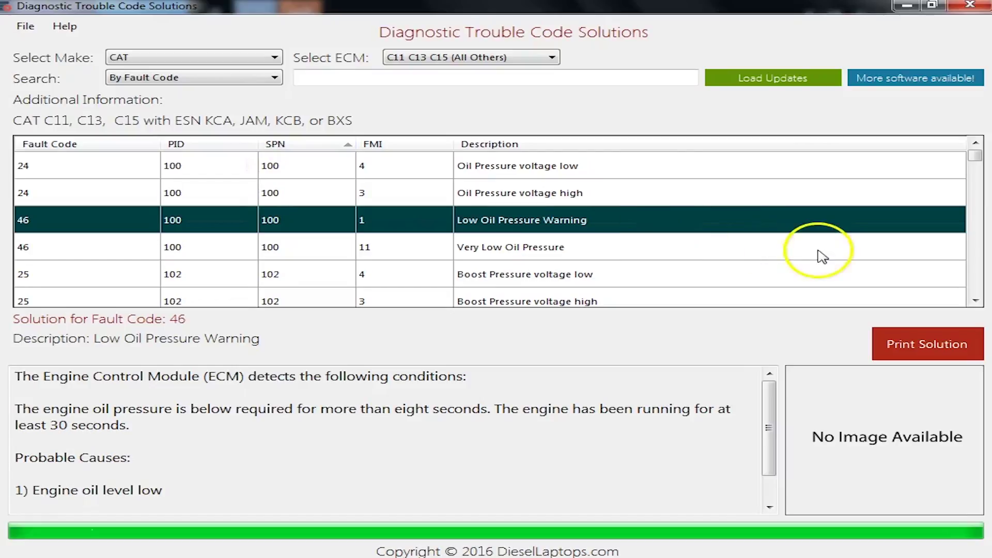
pyautogui.click(975, 302)
pyautogui.click(976, 302)
pyautogui.click(976, 302)
pyautogui.click(976, 302)
pyautogui.click(976, 301)
pyautogui.click(976, 302)
pyautogui.click(975, 302)
pyautogui.click(976, 302)
pyautogui.click(976, 302)
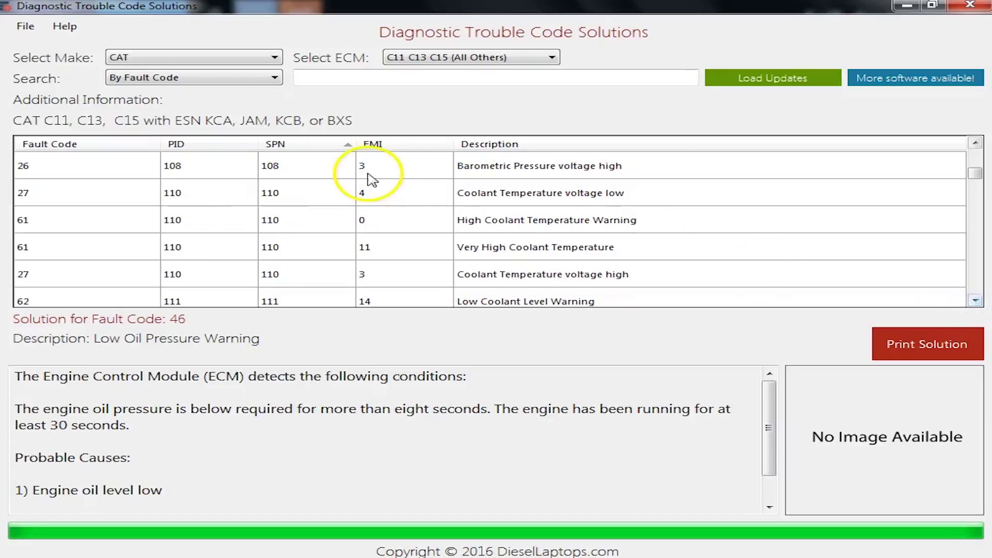
pyautogui.click(340, 198)
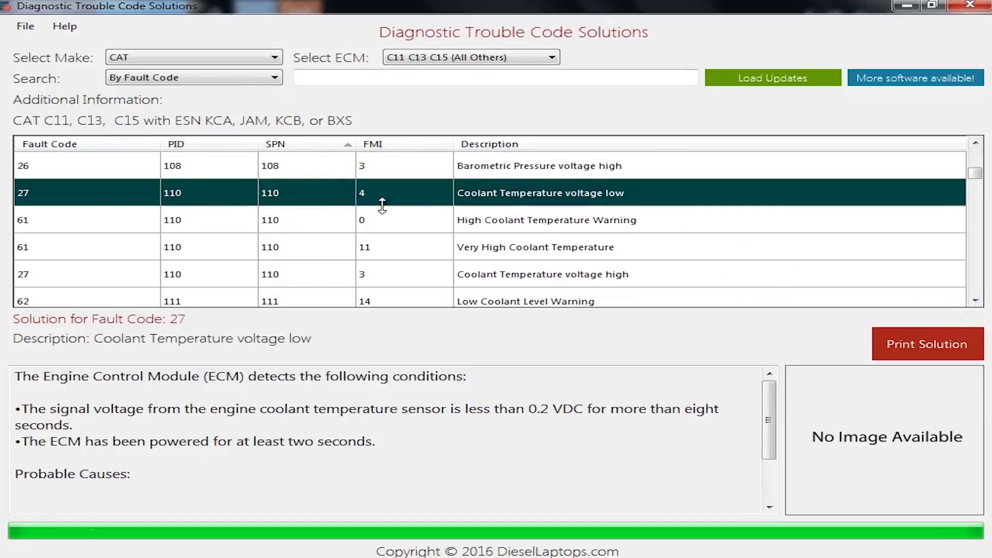
pyautogui.click(372, 222)
pyautogui.click(372, 246)
pyautogui.click(372, 288)
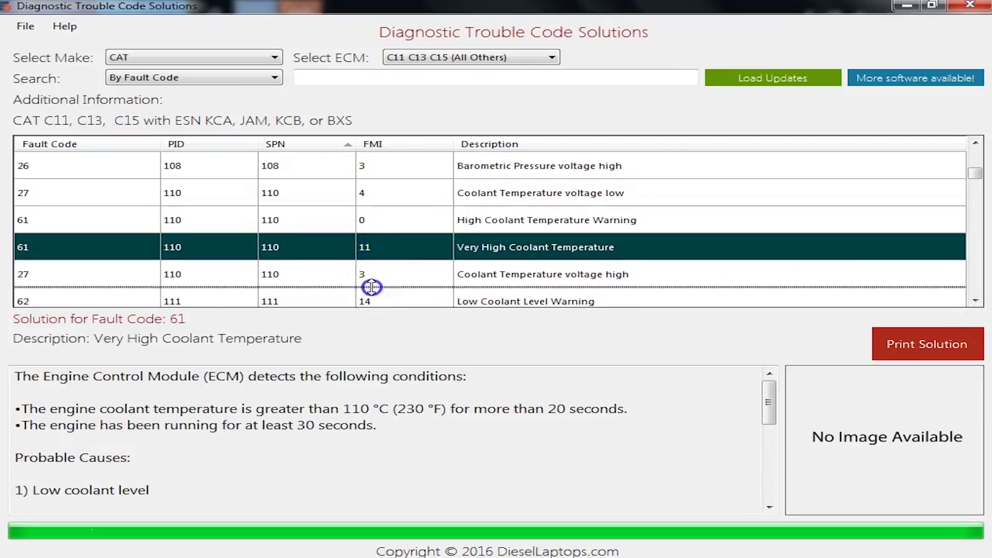
pyautogui.click(381, 279)
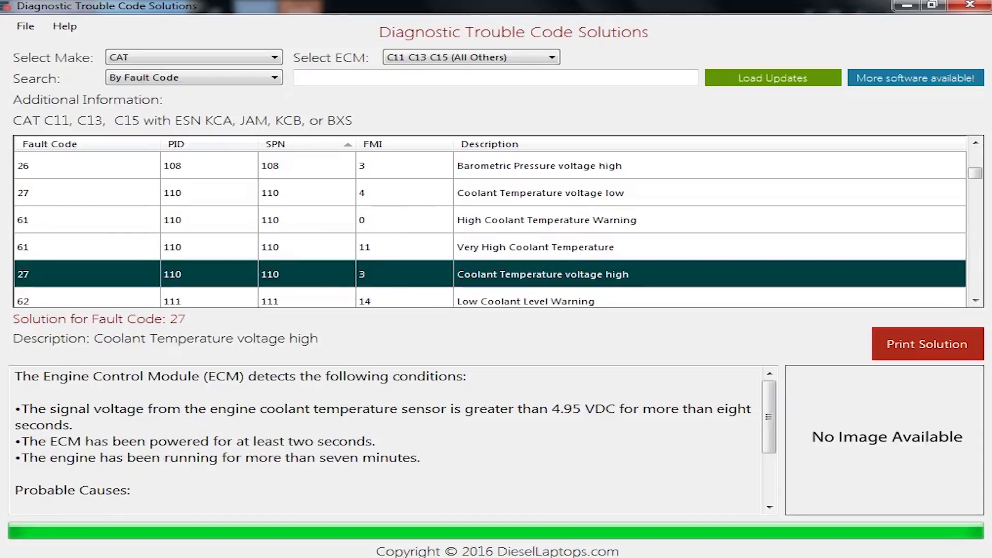
# Check code 110, FMI 3 among the Caterpillar faults in TEXA, and return to Diagnostic Trouble Code Solutions to read its probable causes.
pyautogui.hotkey('alt', 'Tab')
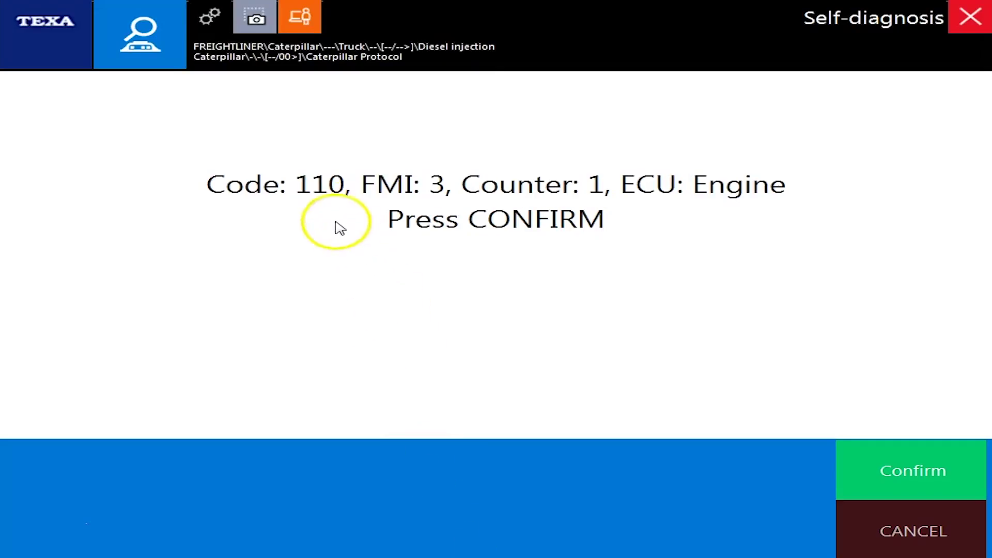
pyautogui.click(888, 488)
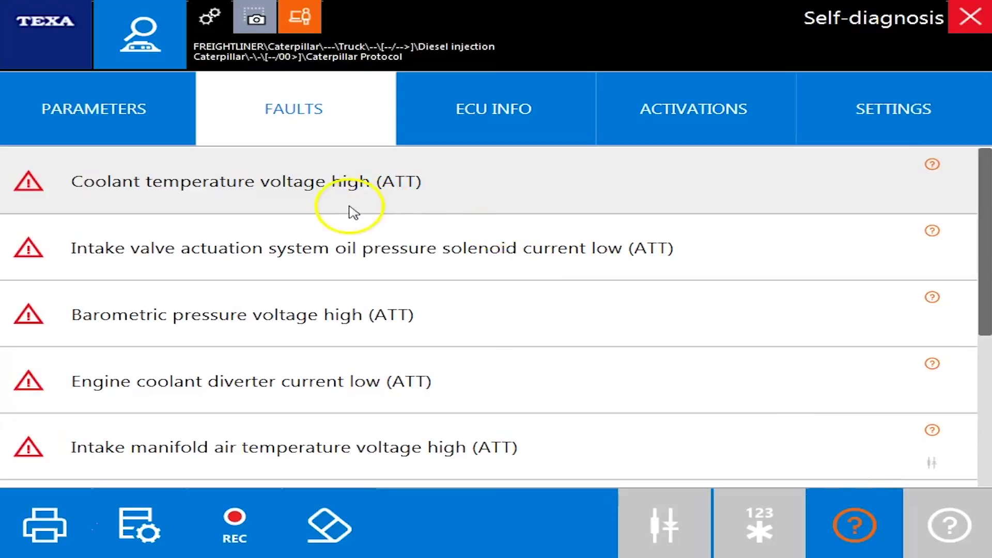
pyautogui.hotkey('alt', 'Tab')
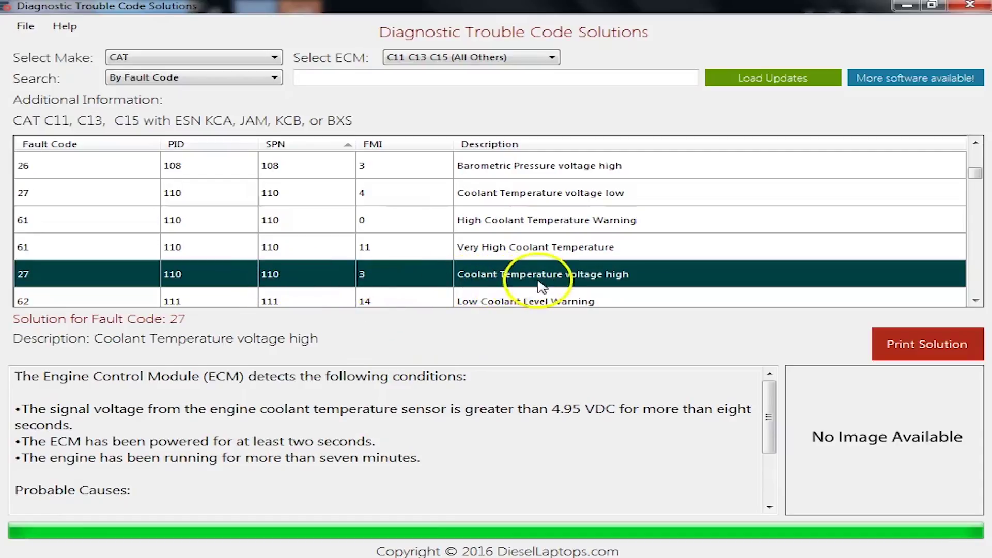
pyautogui.click(770, 408)
pyautogui.moveTo(770, 409); pyautogui.dragTo(766, 443)
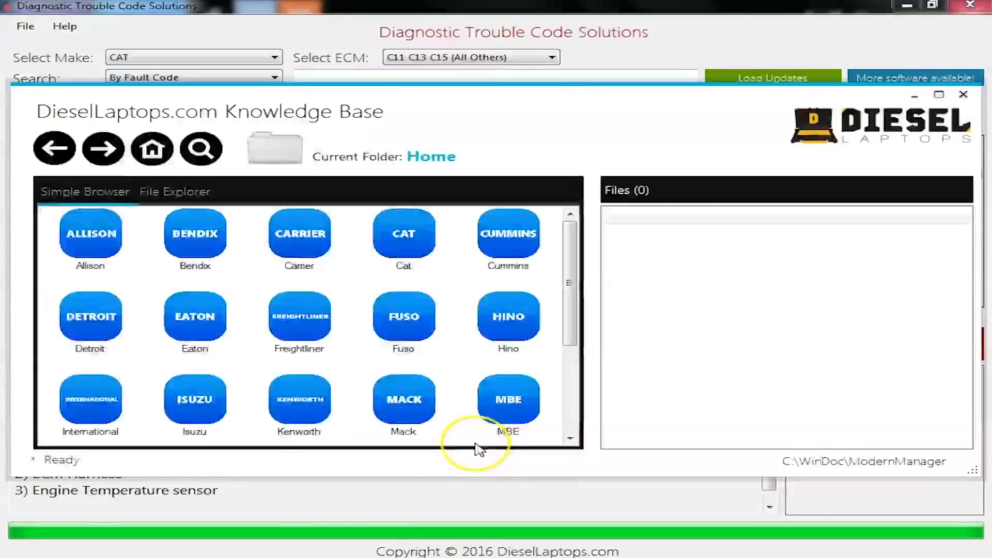
# In the DieselLaptops.com Knowledge Base, open the DTCs folder for the Cat C11 C13 C15 (All Others) engines.
pyautogui.click(413, 237)
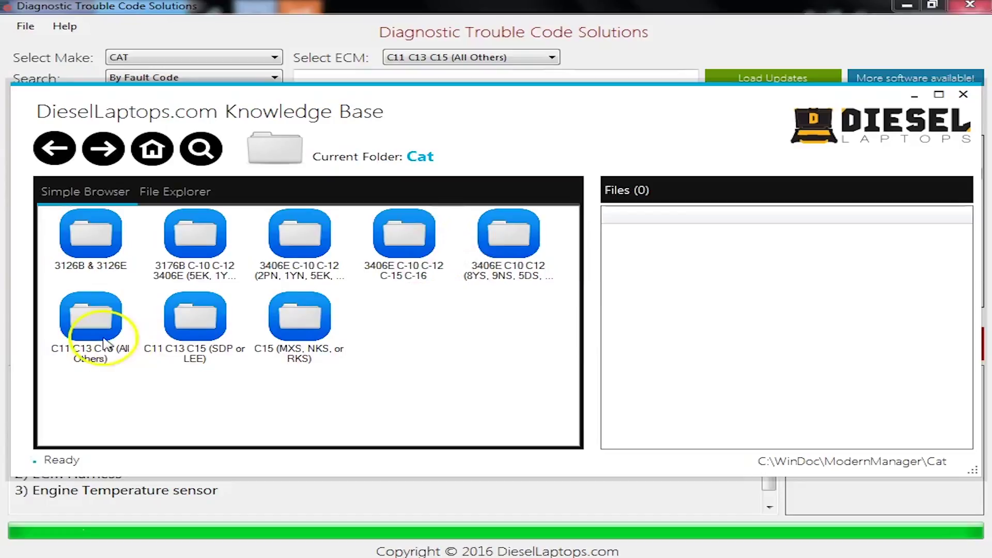
pyautogui.click(110, 350)
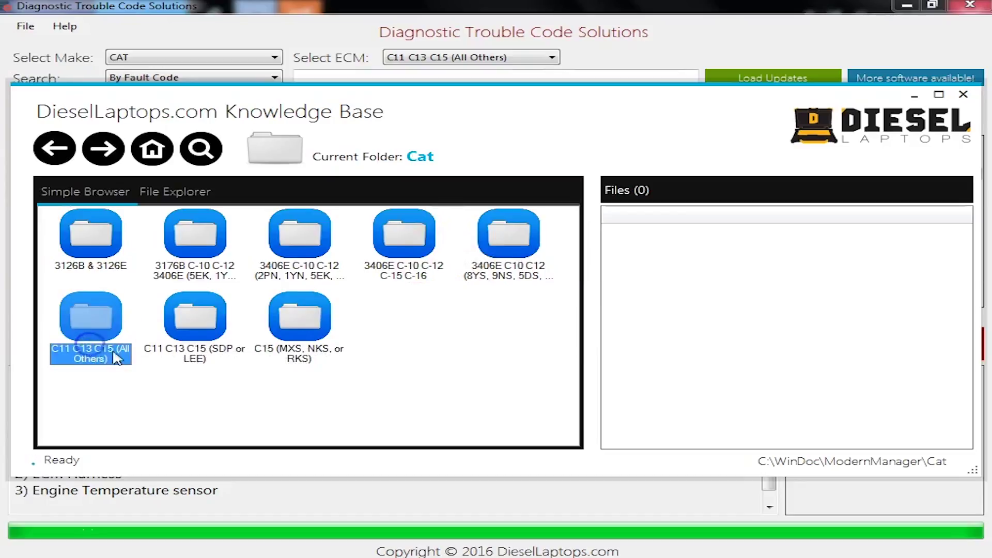
pyautogui.click(170, 353)
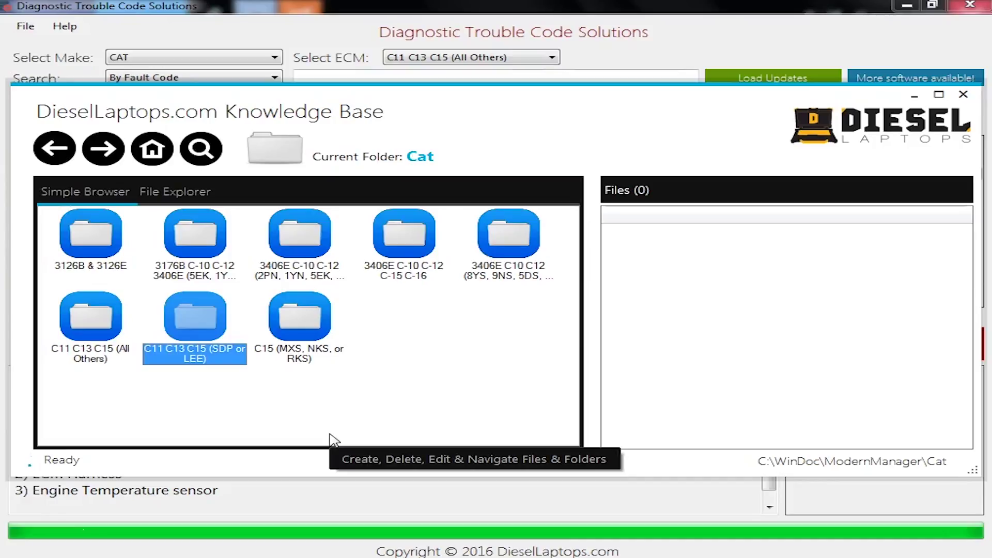
pyautogui.click(106, 325)
pyautogui.click(89, 325)
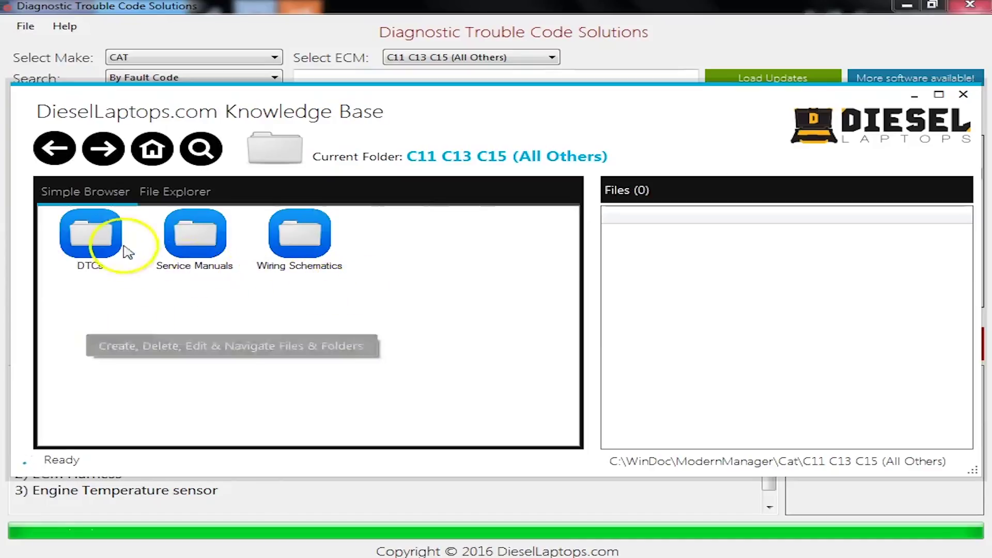
pyautogui.doubleClick(89, 233)
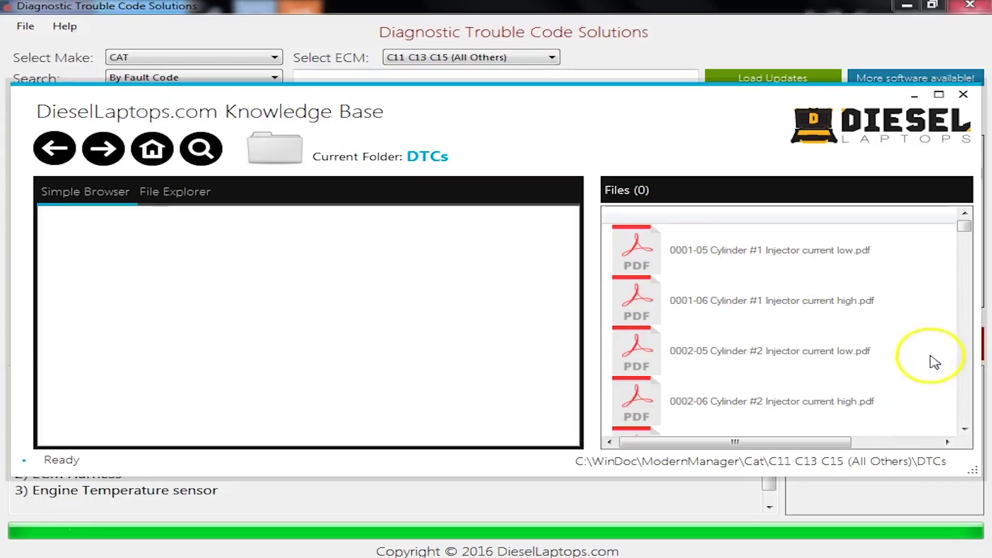
# Open 0110-03 Coolant Temperature voltage high 27.compressed.pdf, read down to its diagnostic test step, and close the document.
pyautogui.click(966, 389)
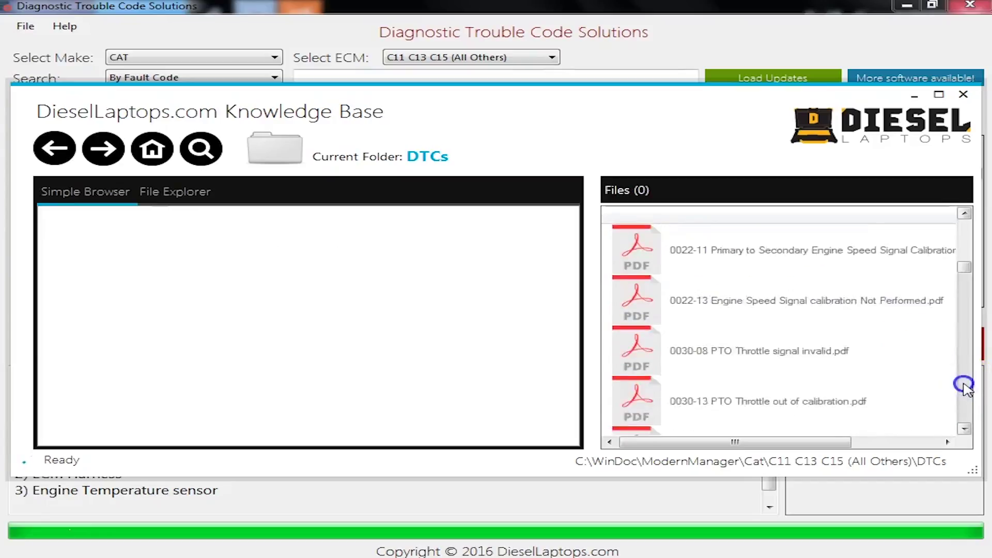
pyautogui.moveTo(967, 388); pyautogui.dragTo(967, 390)
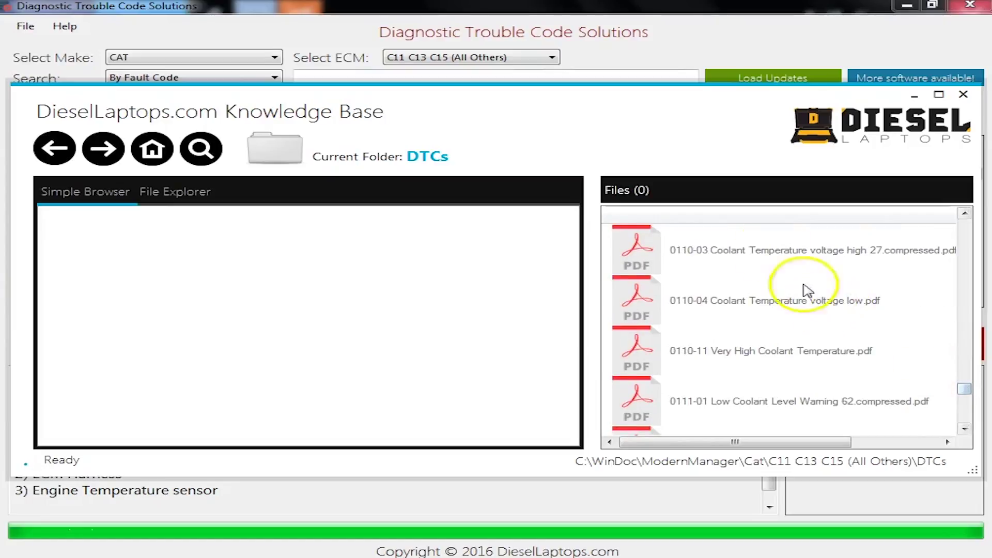
pyautogui.click(755, 242)
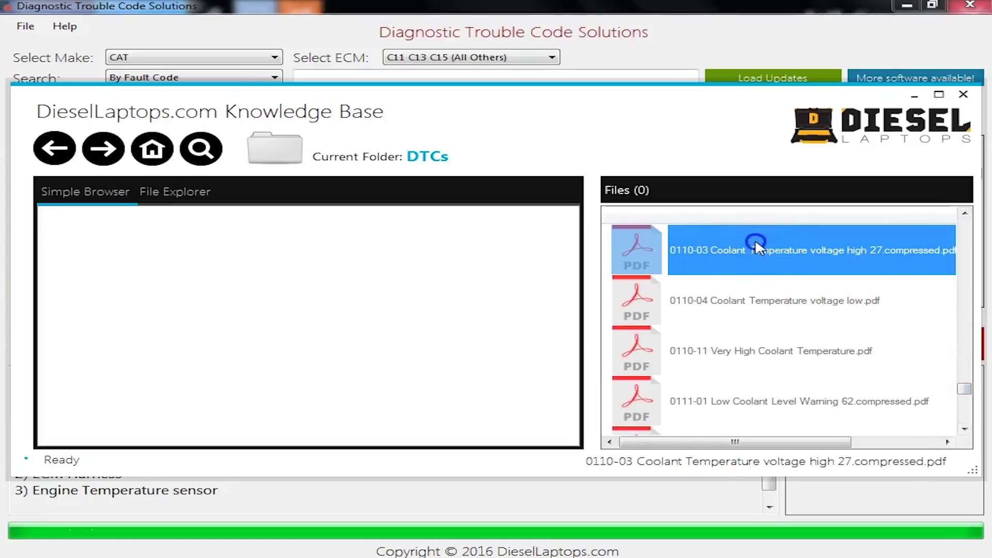
pyautogui.doubleClick(818, 257)
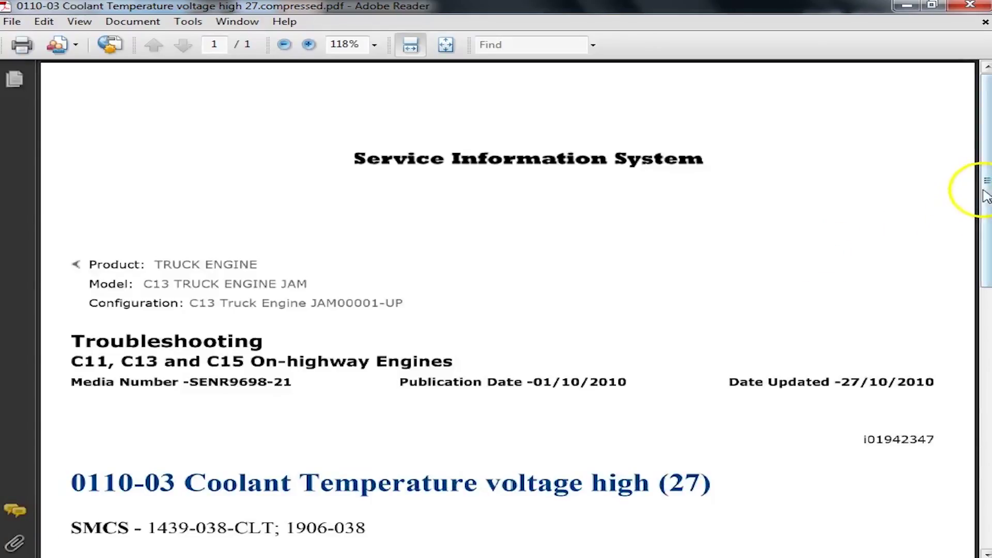
pyautogui.moveTo(987, 184); pyautogui.dragTo(974, 416)
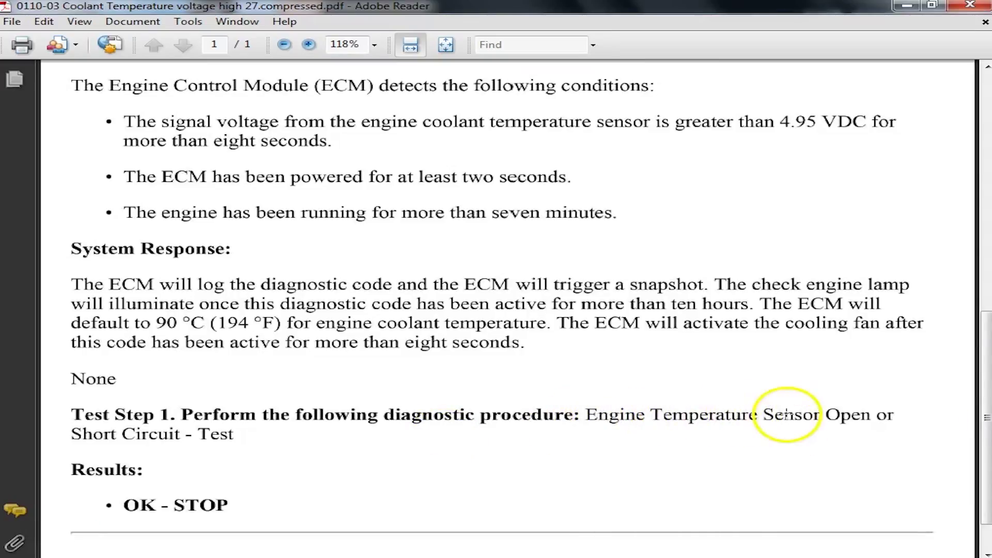
pyautogui.click(978, 5)
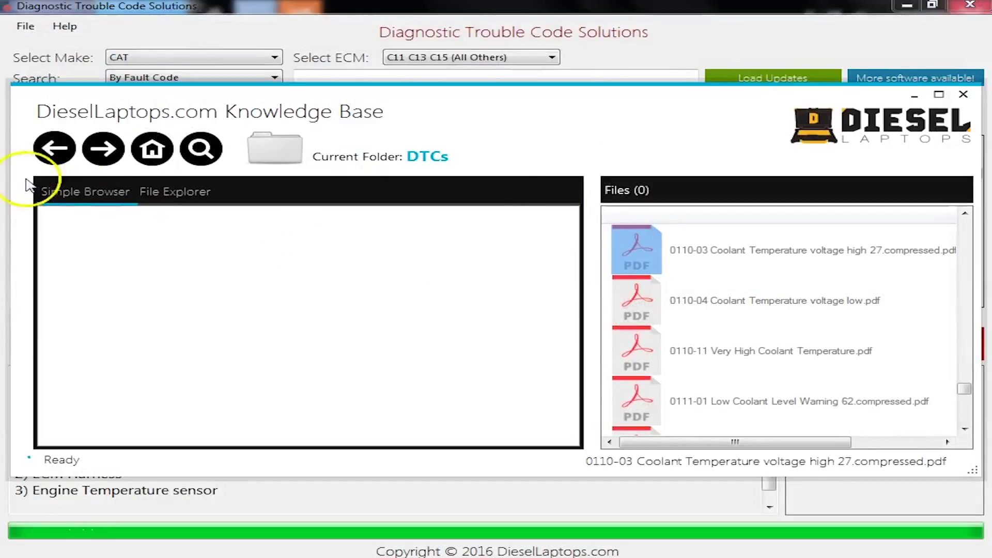
# Go to the engine's Service Manuals, view the Electronic Troubleshooting documents, and return to the manual folders.
pyautogui.click(54, 149)
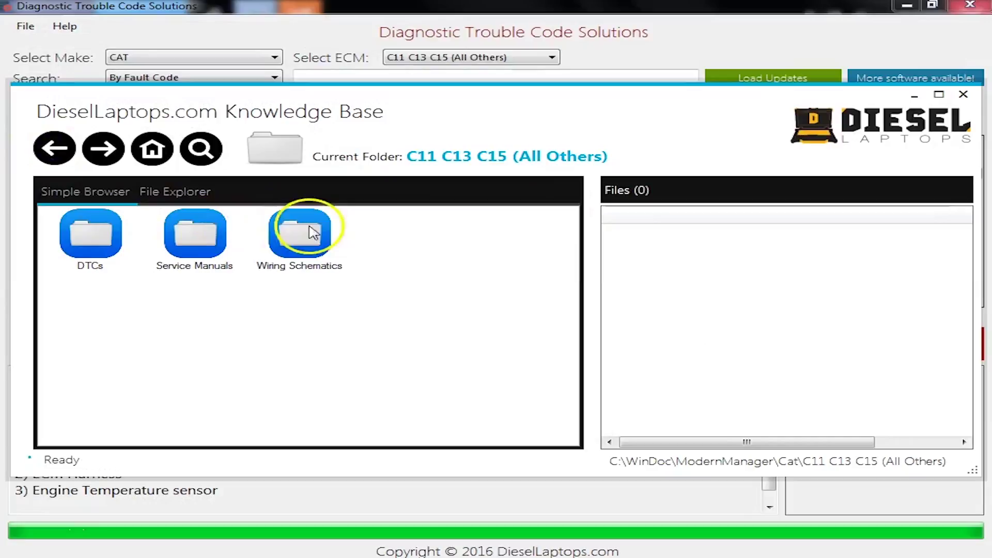
pyautogui.doubleClick(179, 241)
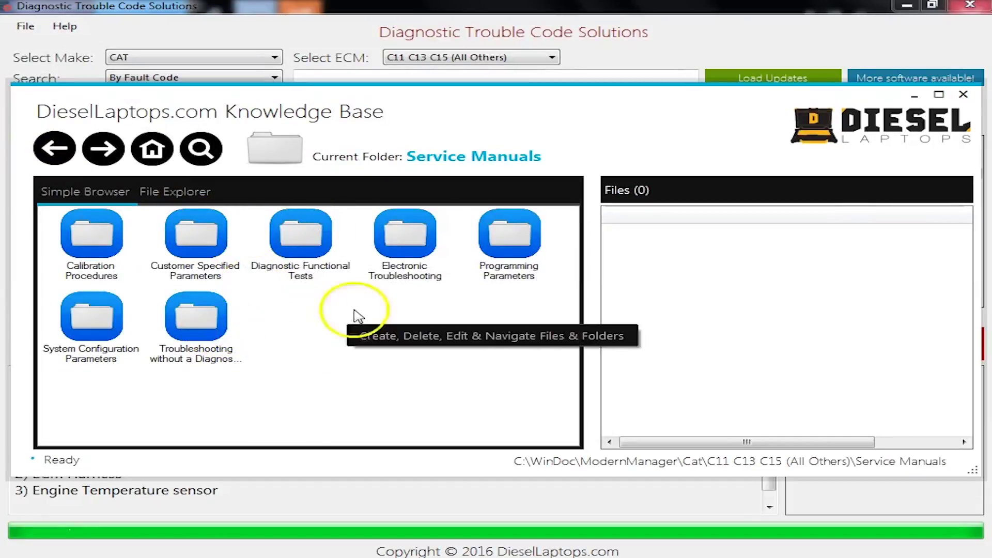
pyautogui.doubleClick(414, 261)
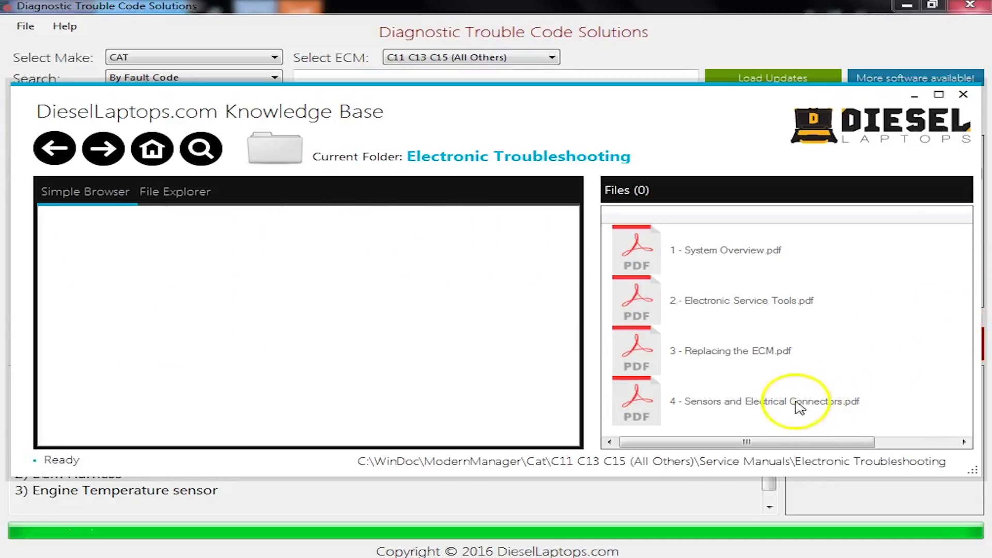
pyautogui.click(46, 147)
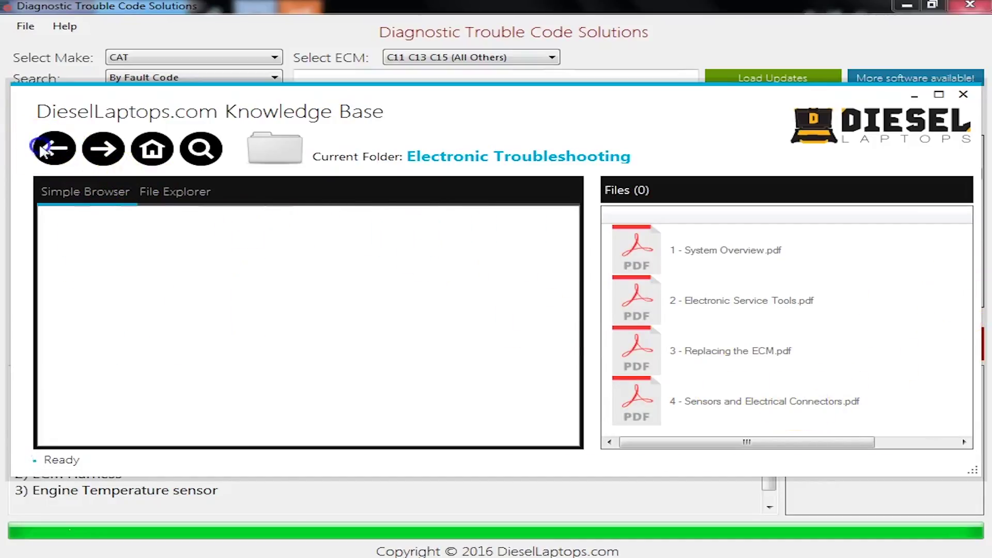
# In the Diagnostic Functional Tests folder, read 16 - Engine Pressure Sensor Open or Short circuit - Test.pdf down to Test Step 6, and close it.
pyautogui.click(301, 252)
pyautogui.click(302, 252)
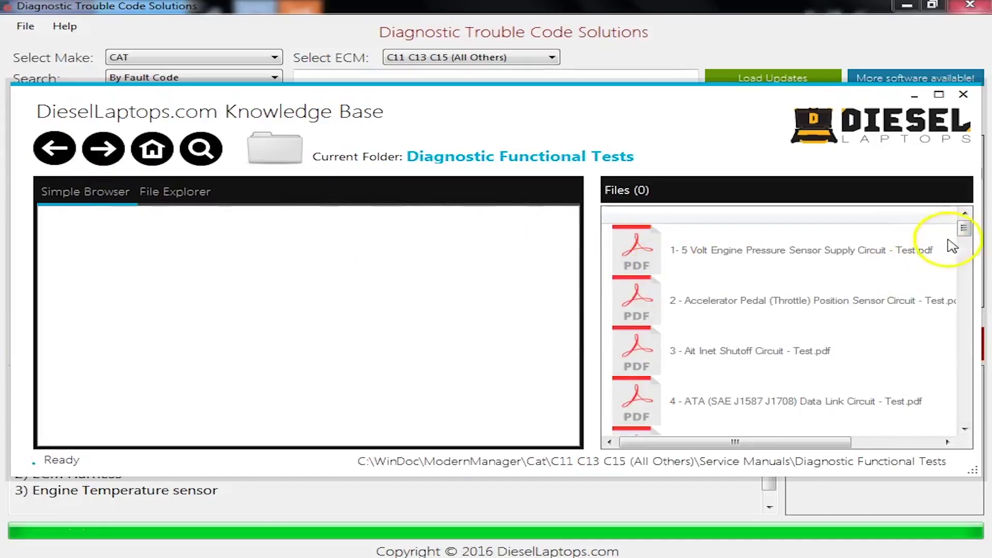
pyautogui.moveTo(964, 232); pyautogui.dragTo(962, 292)
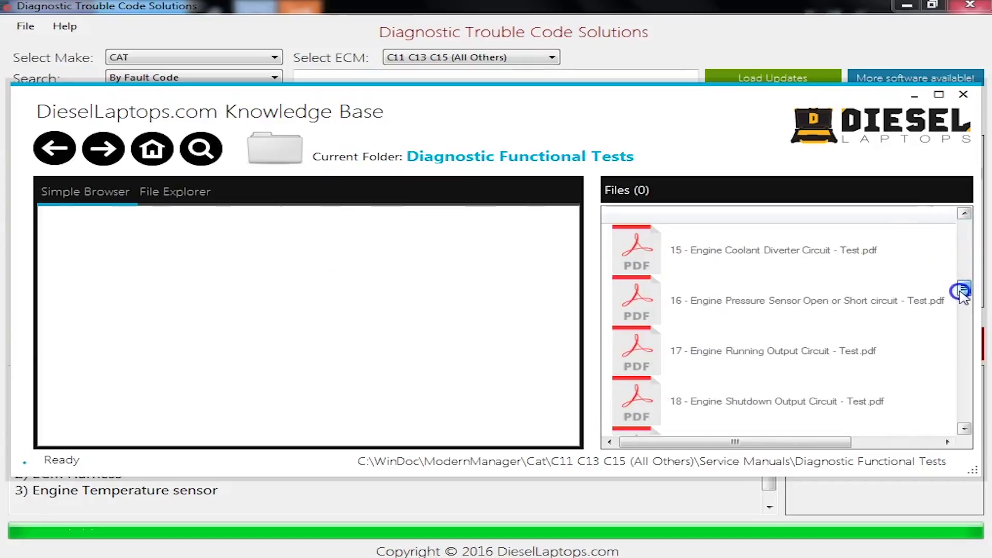
pyautogui.click(801, 315)
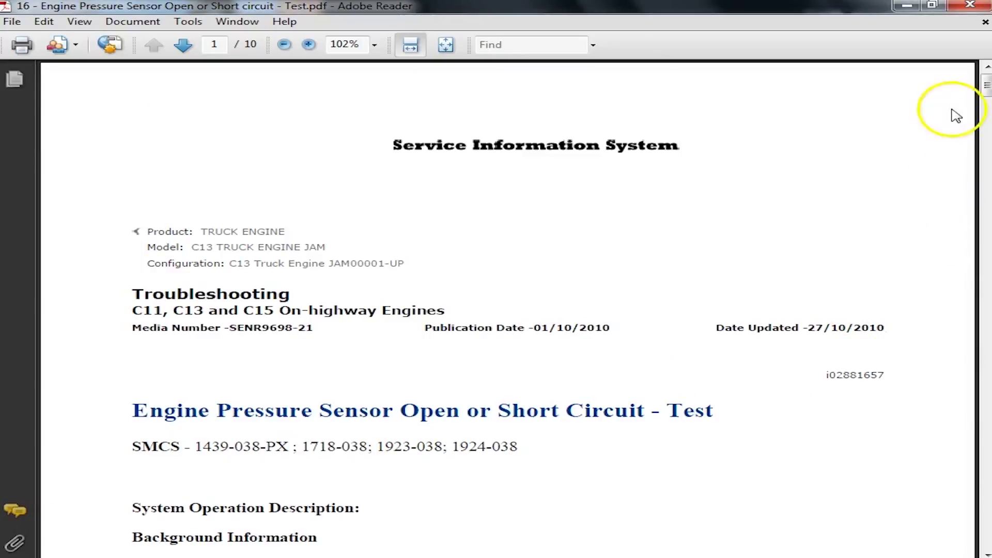
pyautogui.moveTo(986, 83); pyautogui.dragTo(986, 434)
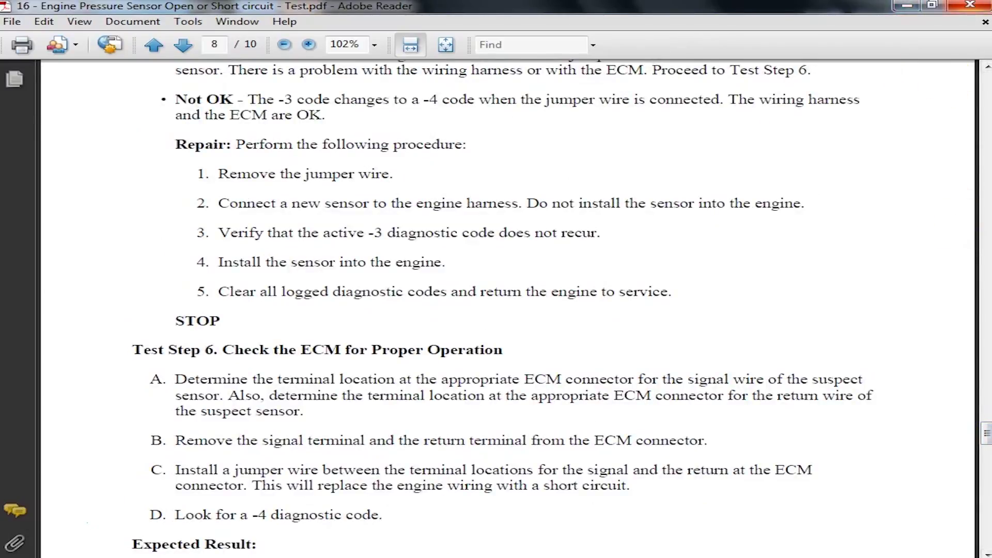
pyautogui.click(971, 5)
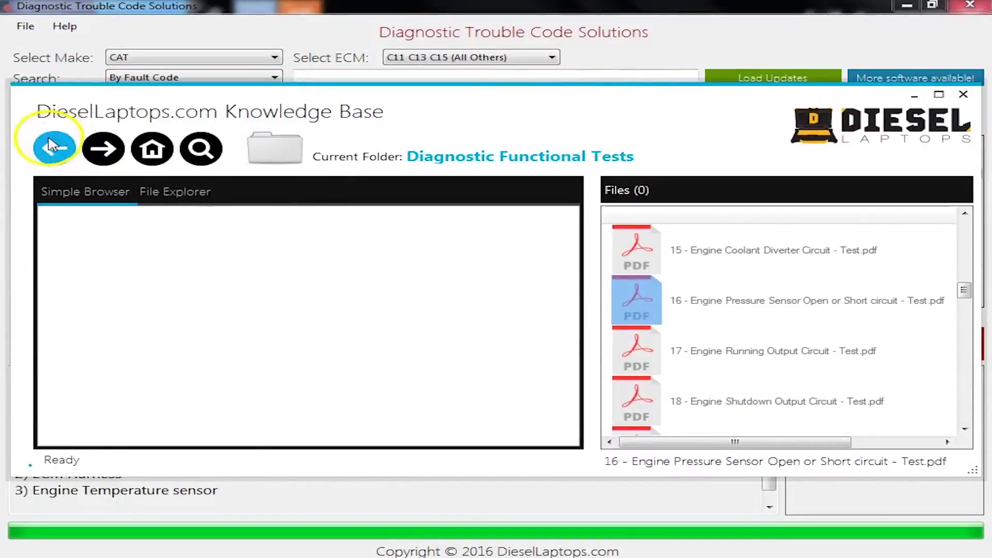
# Return to the C11 C13 C15 (All Others) folder and open Wiring Diagram.pdf from its Wiring Schematics.
pyautogui.click(52, 146)
pyautogui.click(50, 146)
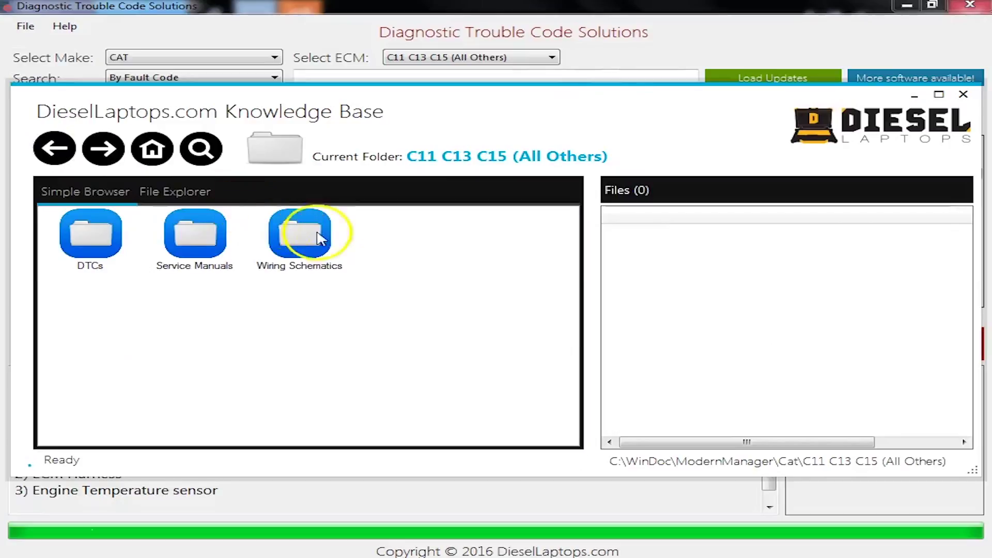
pyautogui.doubleClick(311, 248)
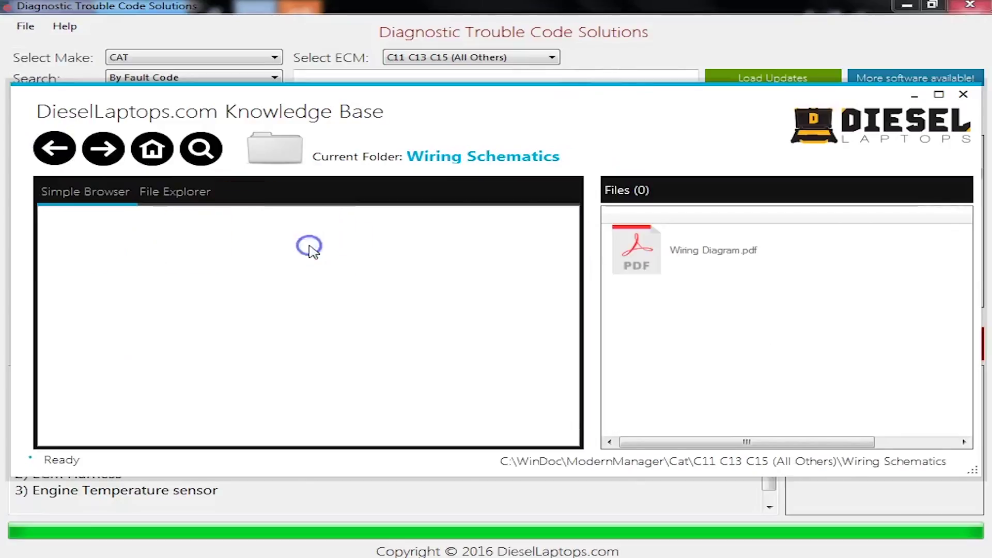
pyautogui.click(658, 258)
pyautogui.doubleClick(721, 269)
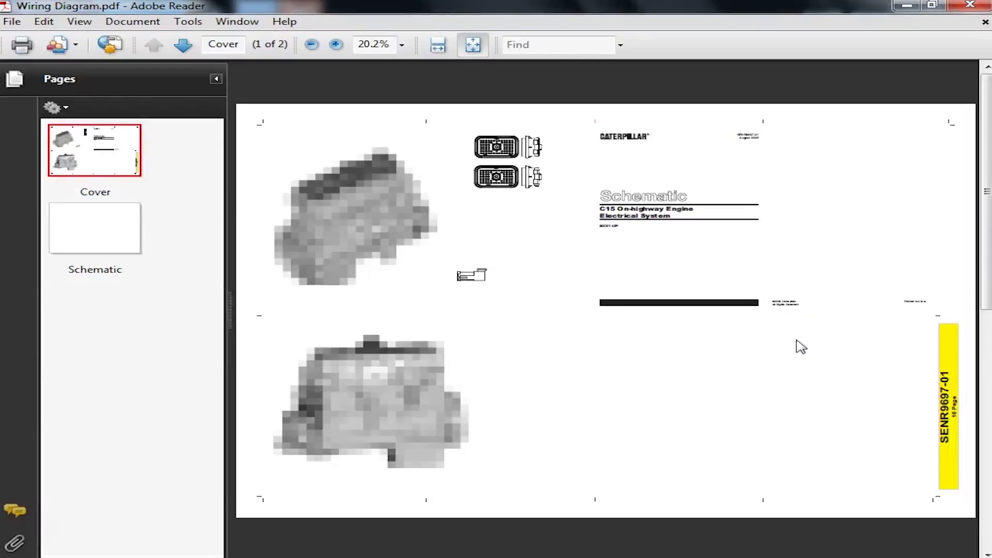
# Examine the Schematic page of the wiring diagram enlarged to 125% and close the document.
pyautogui.click(90, 223)
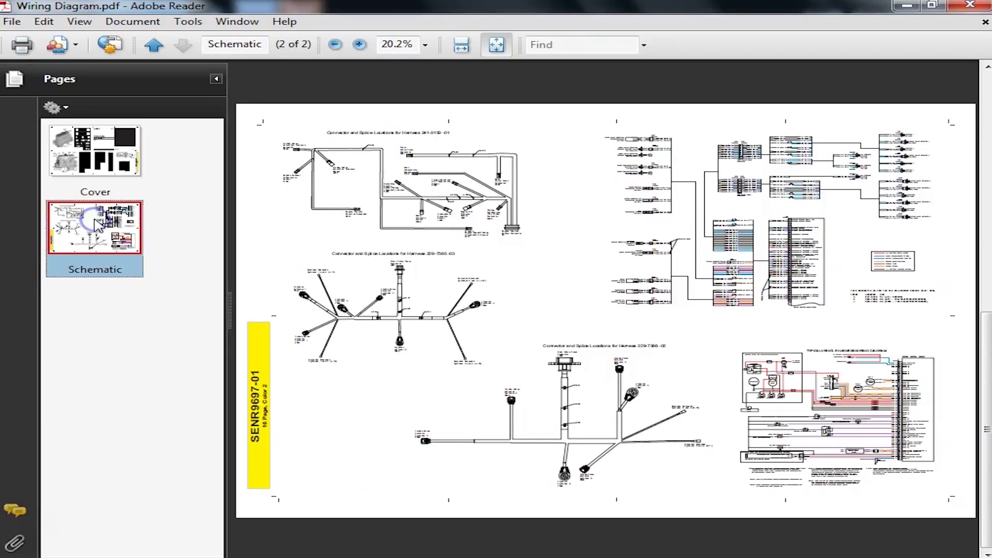
pyautogui.click(359, 45)
pyautogui.click(359, 45)
pyautogui.click(360, 45)
pyautogui.click(360, 45)
pyautogui.click(359, 45)
pyautogui.click(359, 45)
pyautogui.click(359, 45)
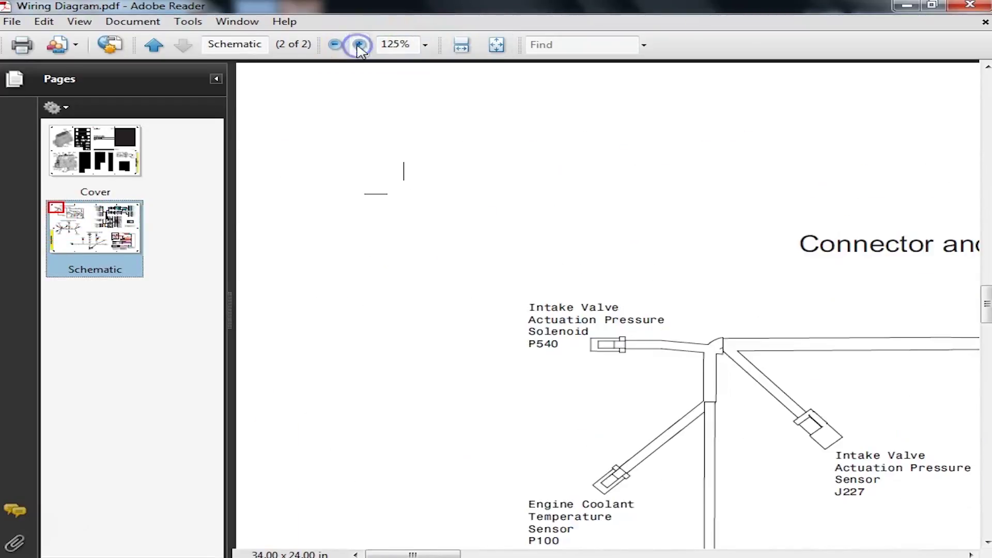
pyautogui.click(964, 7)
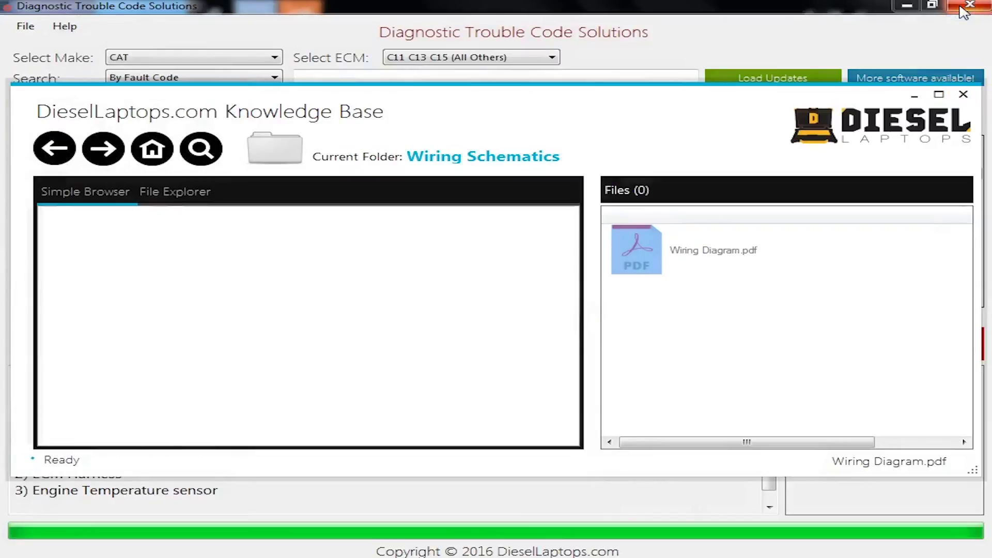